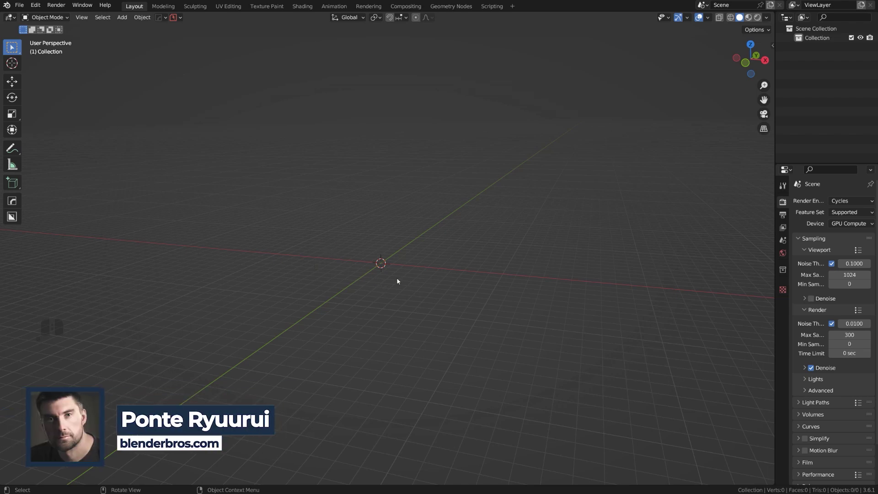
Step: Add a cylinder at the origin and rotate it 90 degrees about the Y axis
key("shift+a")
mouse_move(398, 279)
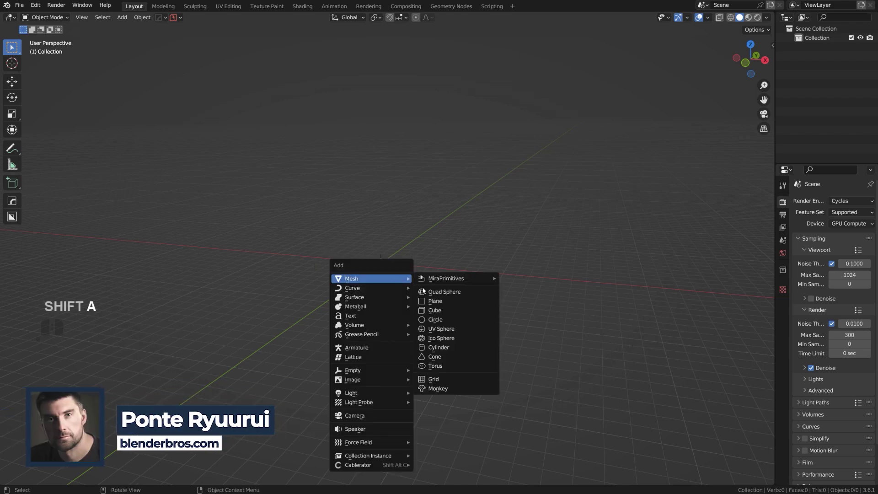
left_click(455, 346)
scroll(422, 287, "up", 6)
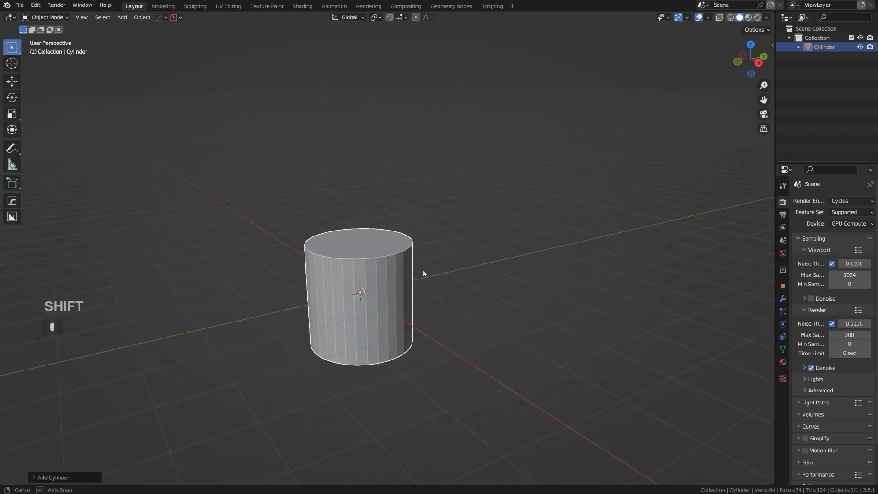
type("ry90")
key("Return")
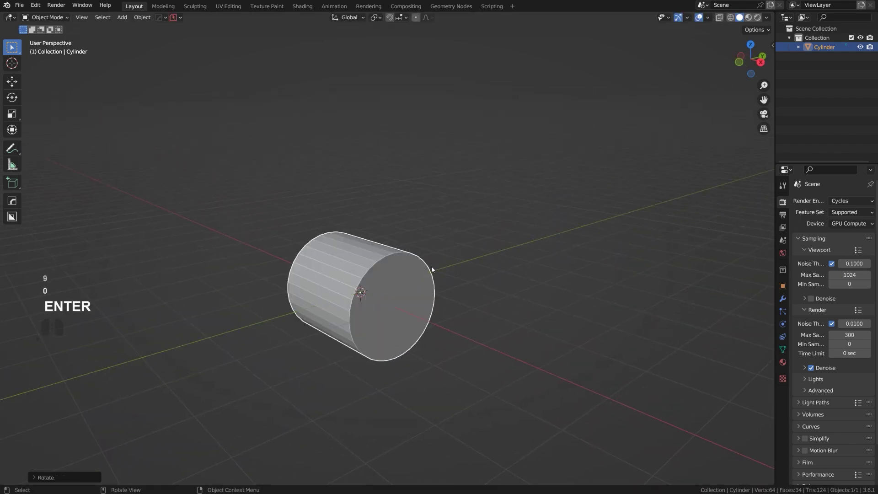
Step: Scale the cylinder along the X axis to make it longer
key("s")
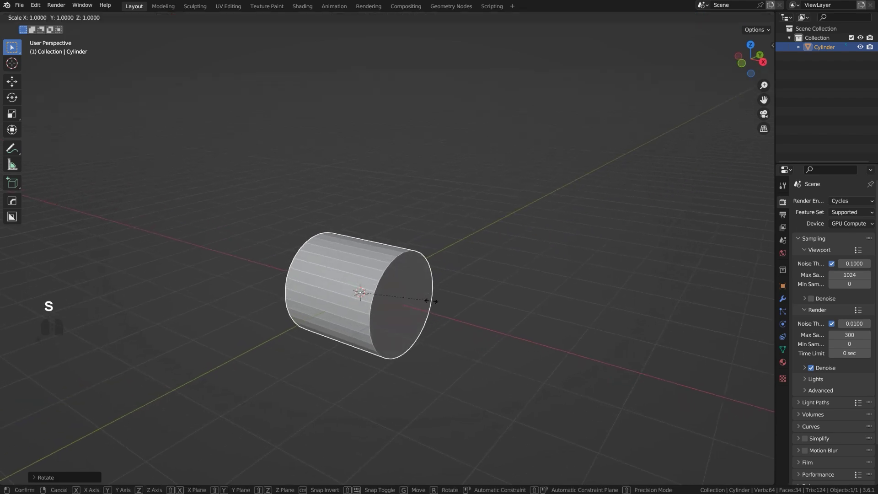
key("x")
left_click(384, 295)
Step: Add a cube at the origin and scale it down slightly below the cylinder's diameter
key("shift+a")
mouse_move(399, 290)
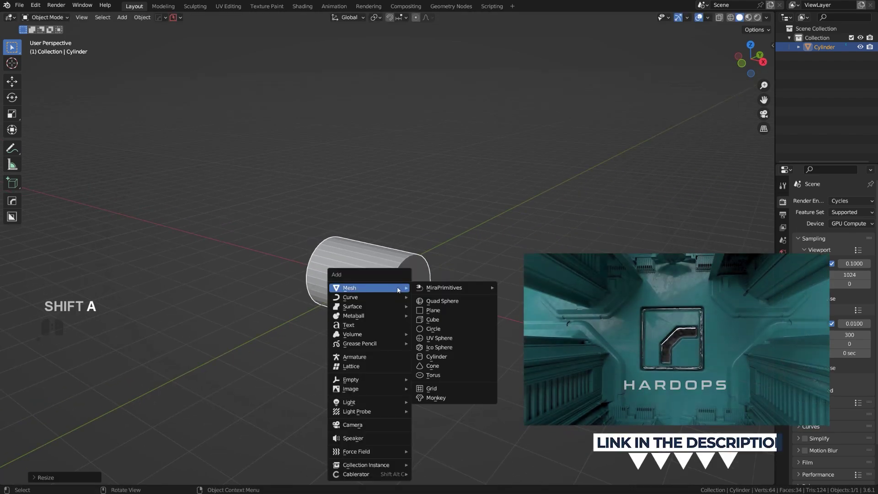
left_click(435, 320)
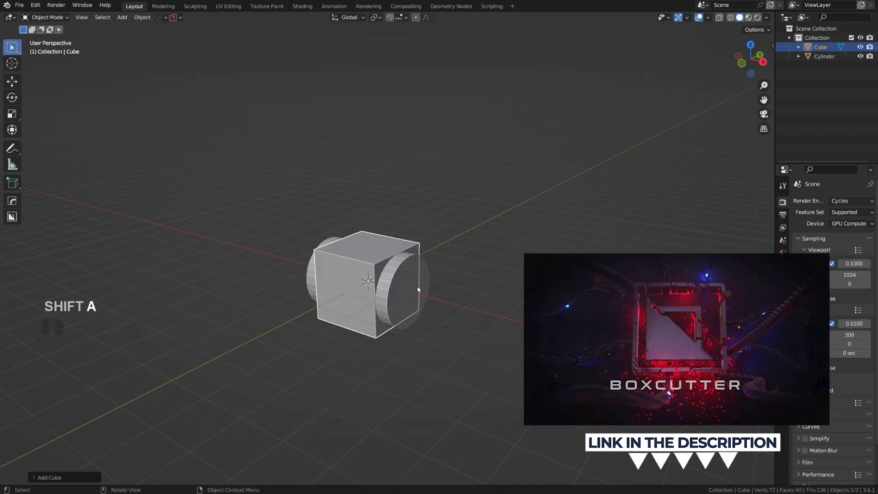
key("s")
left_click(518, 284)
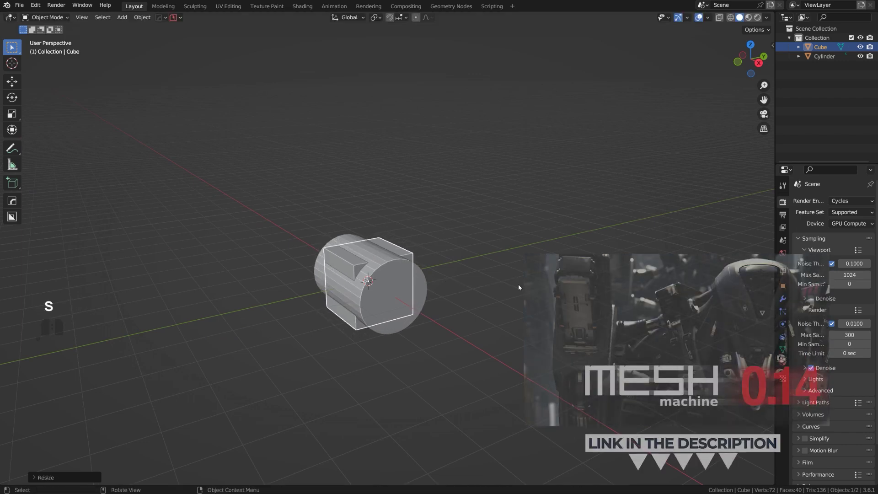
Step: Move the cube about 1 m in the negative Y direction so it still overlaps the cylinder
key("g")
key("y")
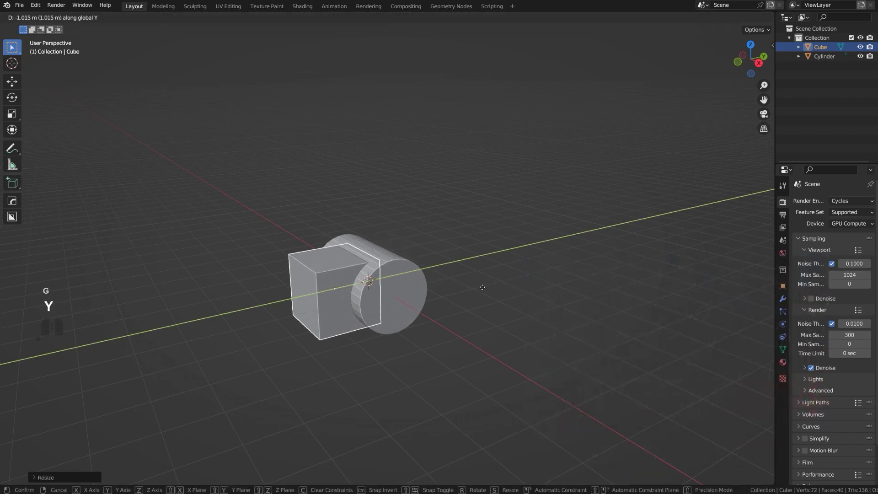
left_click(483, 287)
Step: Pull the cube's outer end face along the Y axis to extend it into a long bar
key("Tab")
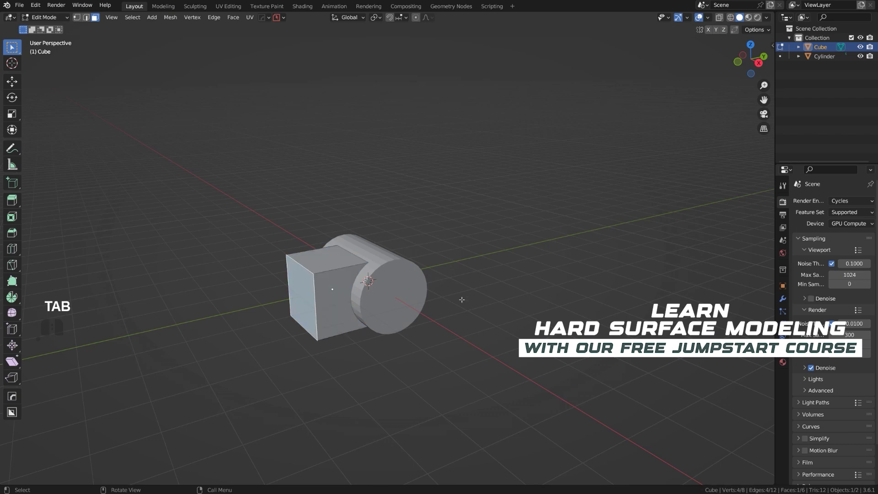
key("g")
key("y")
left_click(388, 318)
key("Tab")
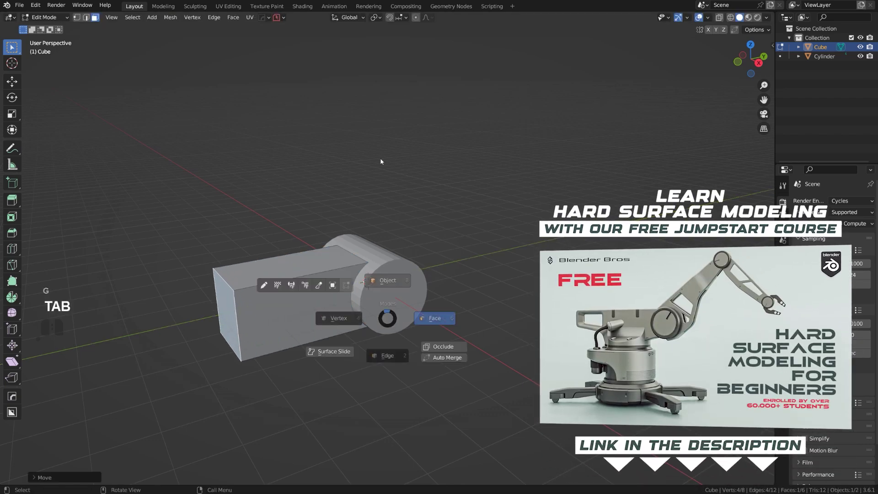
left_click(381, 161)
Step: Bevel the bar's long edges with 6 segments and a width of about 0.392 m
middle_click_drag(306, 276, 364, 233)
scroll(358, 229, "up", 1)
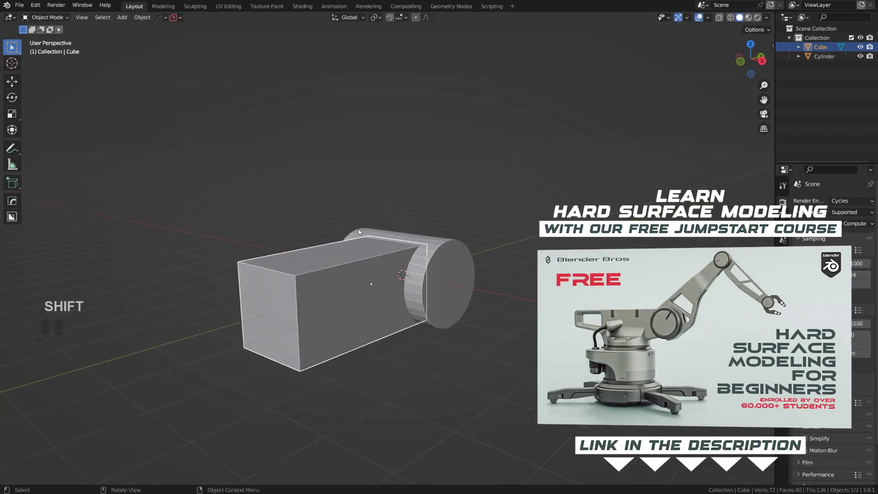
key("Tab")
scroll(370, 328, "up", 1)
key("ctrl+b")
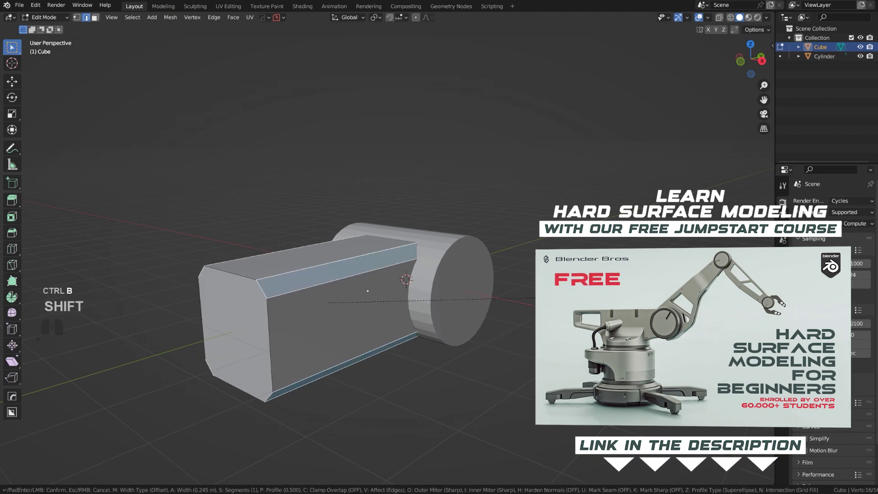
scroll(534, 310, "up", 5)
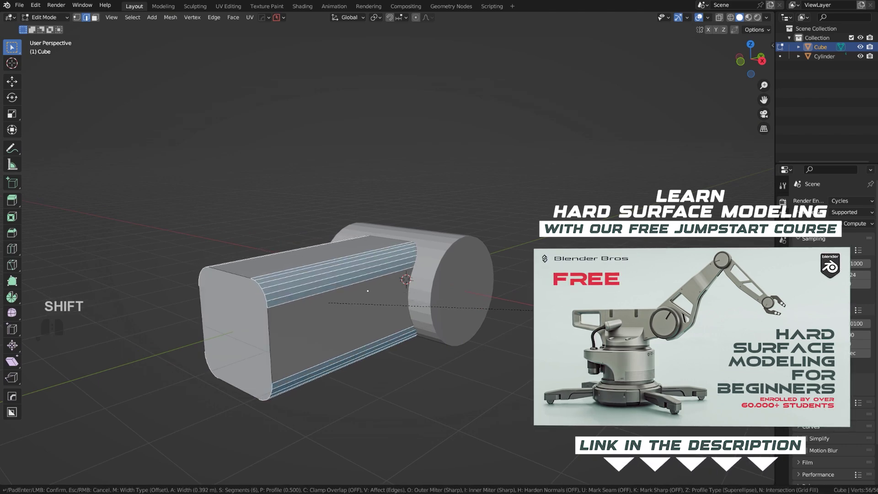
key("Tab")
Step: Duplicate the cylinder and rounded bar together and place the copies beside the originals along the X axis
middle_click_drag(298, 204, 388, 270)
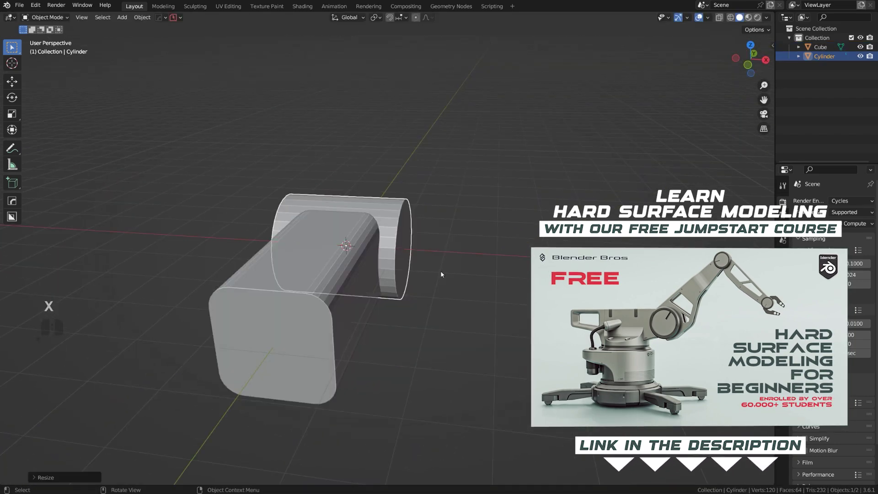
middle_click_drag(441, 274, 383, 254)
left_click(433, 238)
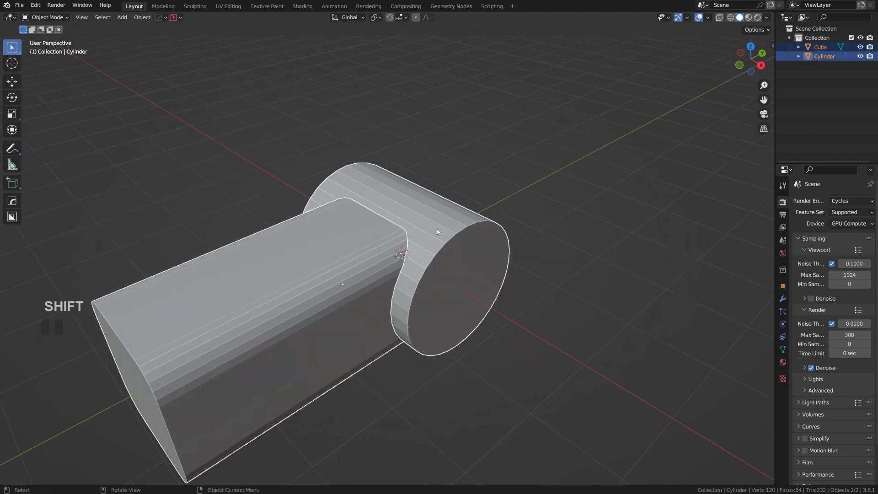
scroll(438, 232, "down", 3)
middle_click_drag(437, 232, 449, 249)
key("shift+d")
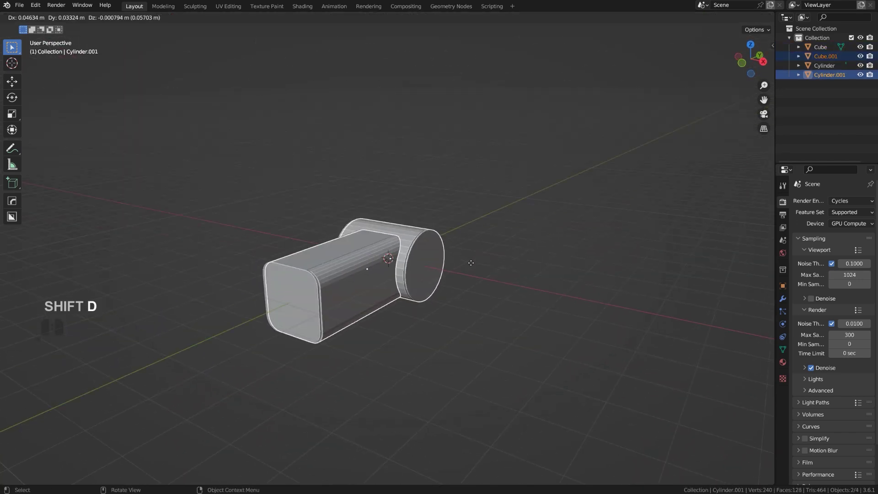
key("x")
left_click(686, 314)
Step: Apply HardOps Sharpen to the original bar and cylinder
scroll(412, 230, "up", 2)
middle_click_drag(380, 230, 366, 242)
middle_click_drag(329, 303, 396, 264, "shift")
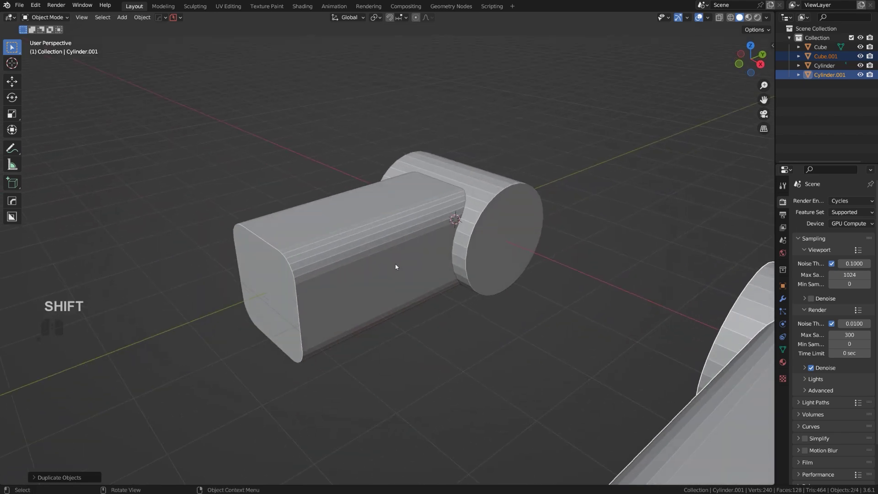
left_click(396, 264)
middle_click_drag(467, 199, 407, 249, "shift")
key("q")
left_click(407, 249)
left_click(435, 248)
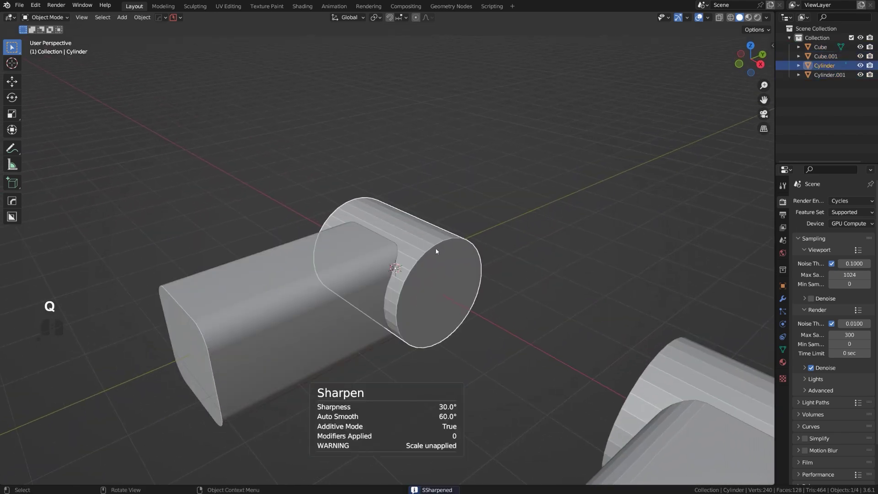
Step: Join the original bar to the cylinder with a Boolean Union, keeping the cylinder as the active object
left_click(348, 265, "shift")
left_click(415, 243, "shift")
key("q")
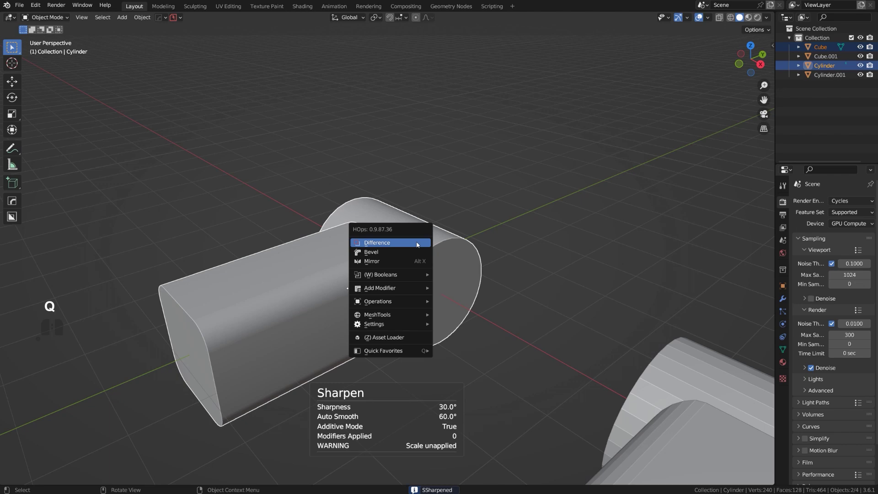
mouse_move(421, 275)
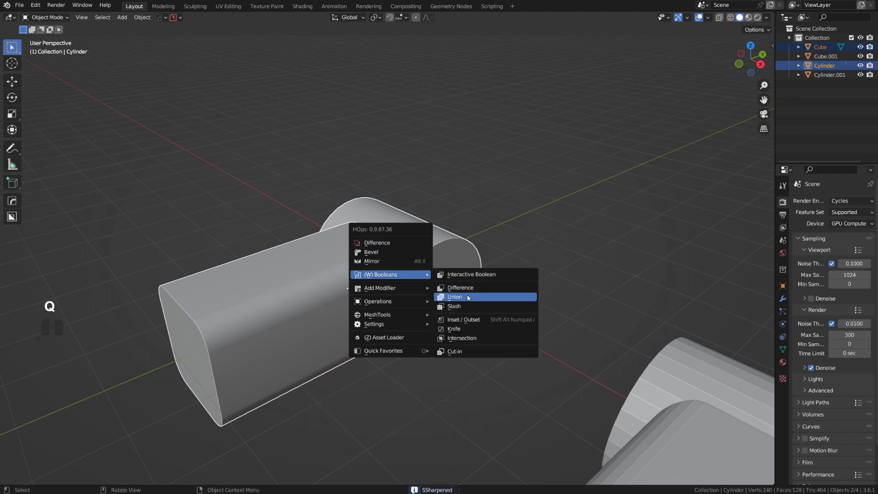
left_click(468, 297)
Step: Hide the Cutters collection and add a Weighted Normal modifier with Keep Sharp to the merged cylinder
left_click(430, 258)
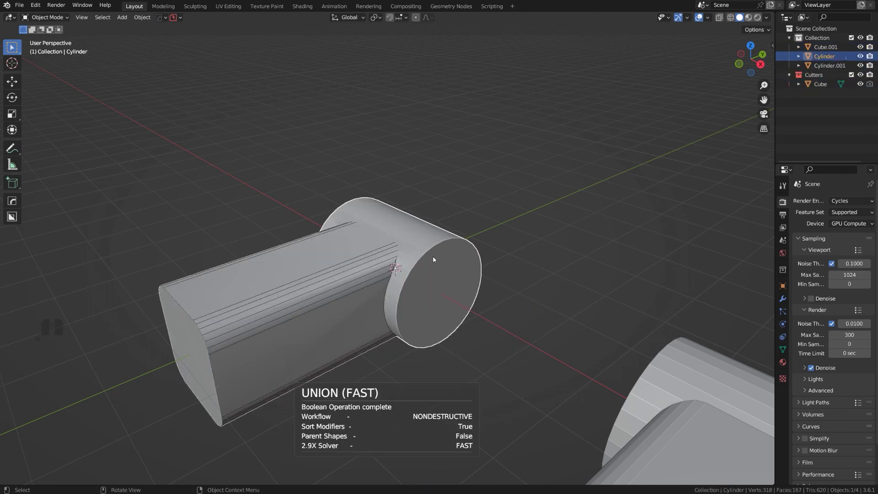
key("shift+2")
key("q")
left_click(433, 258)
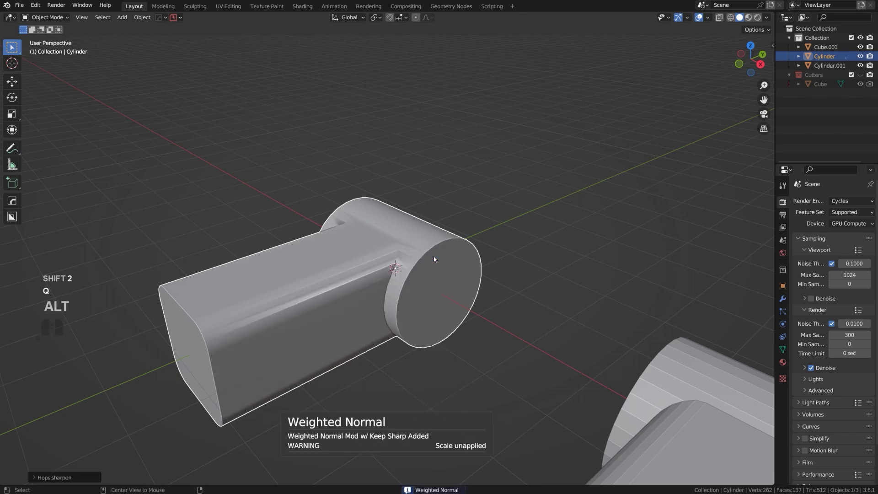
Step: Add a HardOps bevel to the merged cylinder's edges
mouse_move(434, 256)
middle_mouse_down()
mouse_move(411, 252)
mouse_move(448, 252)
mouse_move(421, 234)
mouse_move(366, 235)
mouse_move(424, 259)
middle_mouse_up()
key("q")
left_click(421, 239)
left_click(421, 243)
Step: Examine the shading and the cylinder's edges and faces where the bar meets it, in edit mode
scroll(387, 240, "up", 3)
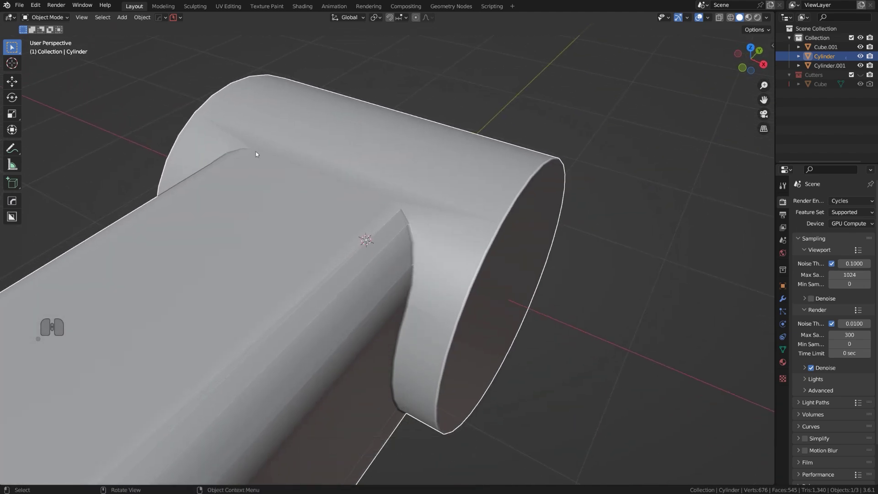
key("Tab")
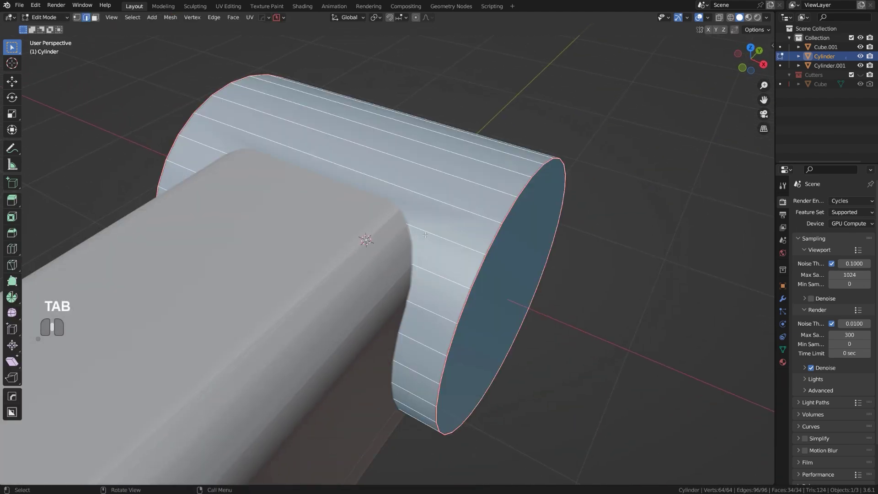
middle_click_drag(426, 235, 366, 206)
scroll(378, 225, "up", 1)
middle_click_drag(352, 139, 348, 211, "shift")
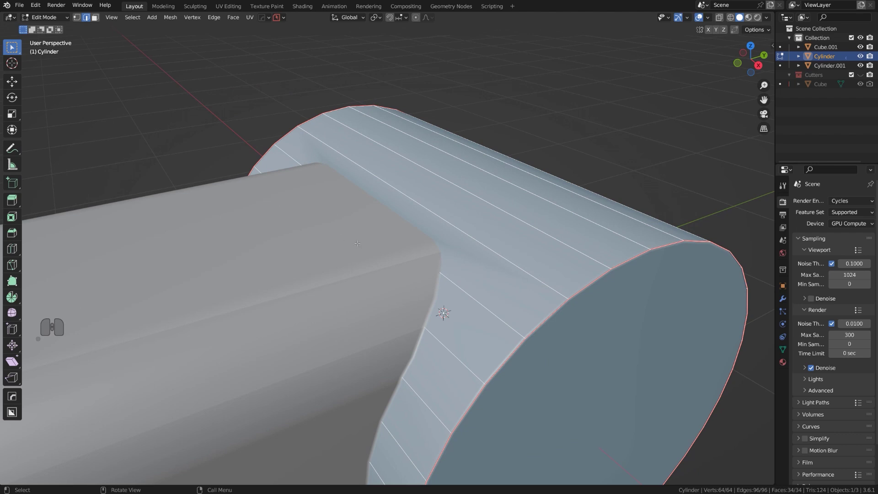
left_click(464, 254)
scroll(479, 253, "down", 1)
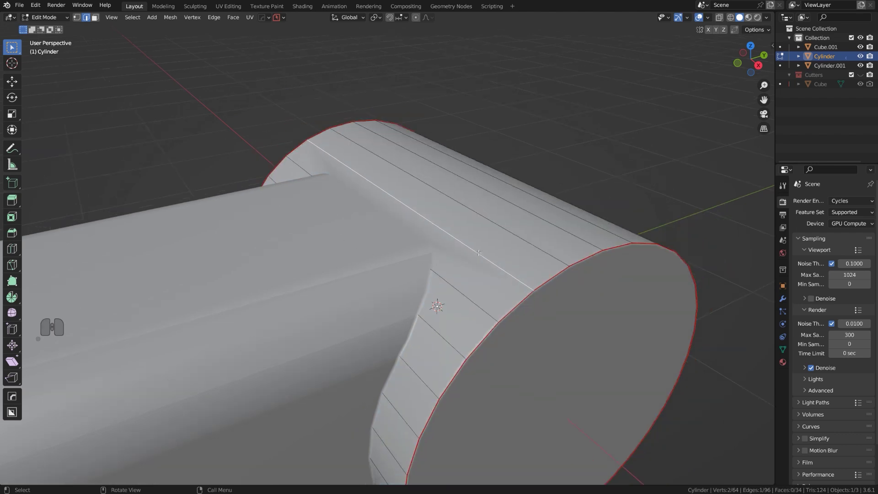
left_click(451, 266)
middle_click_drag(451, 266, 426, 239)
middle_click_drag(411, 197, 575, 237, "shift")
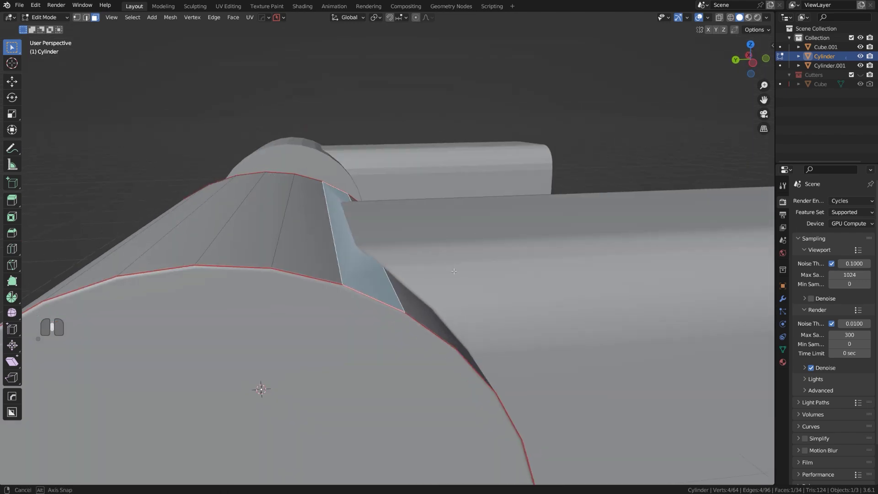
middle_click_drag(454, 271, 456, 216)
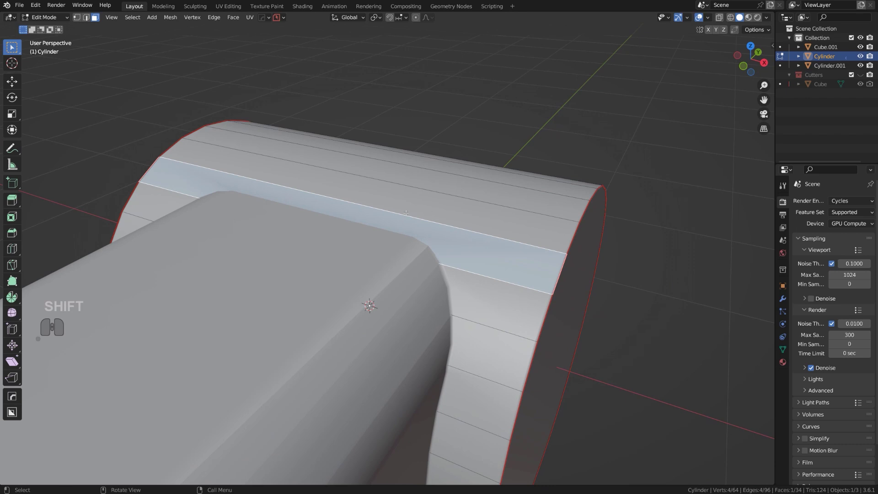
middle_click_drag(473, 249, 286, 204, "shift")
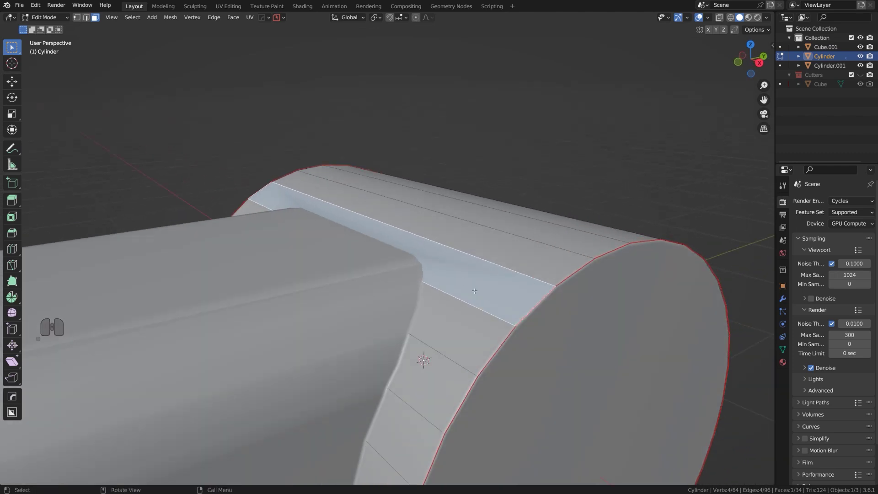
middle_click_drag(510, 269, 470, 269, "shift")
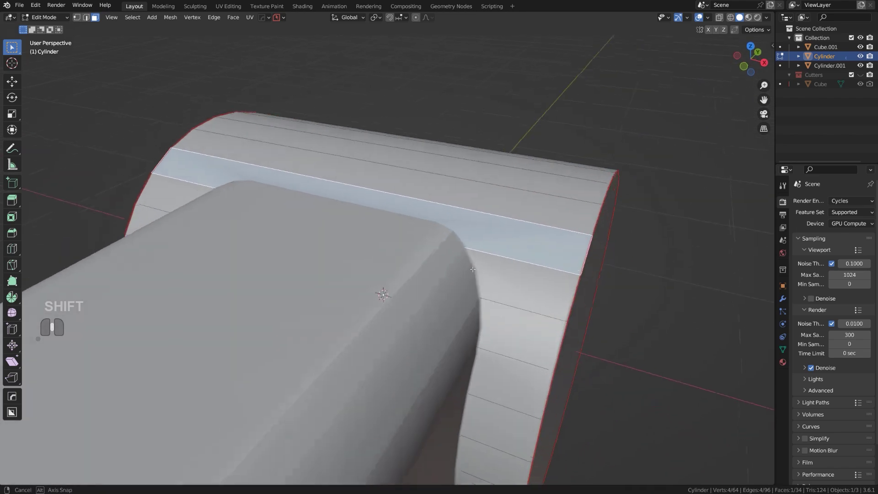
Step: Apply HardOps Sharpen to the duplicate bar and the duplicate cylinder
scroll(471, 267, "down", 6)
middle_click_drag(637, 348, 376, 221, "shift")
key("Tab")
left_click(417, 271)
scroll(375, 221, "up", 2)
key("q")
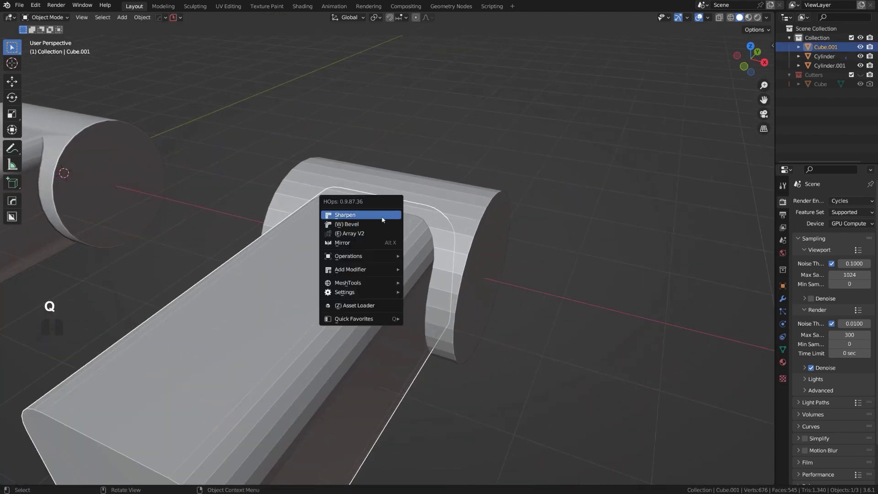
left_click(383, 214)
left_click(451, 224)
key("q")
left_click(451, 223)
Step: Add a loop cut around the duplicate cylinder between the bar and the cylinder's positive X end
scroll(448, 223, "up", 4)
key("Tab")
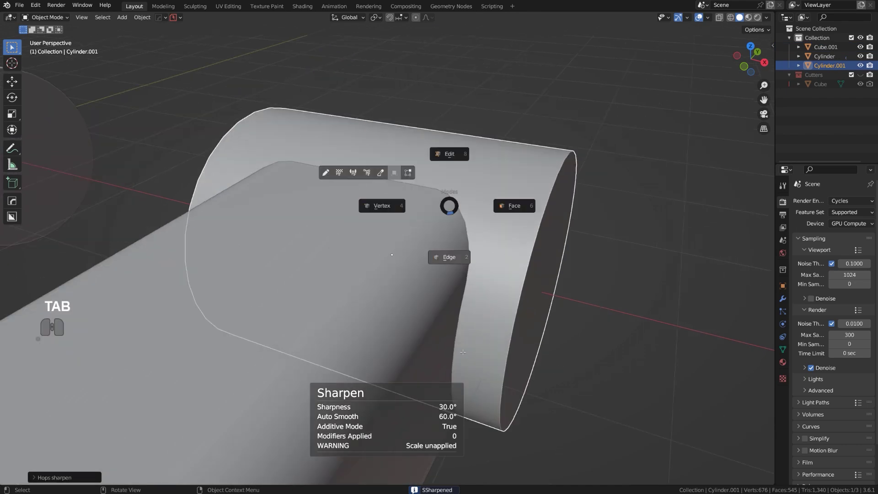
left_click(463, 352)
key("ctrl+r")
left_click(446, 220)
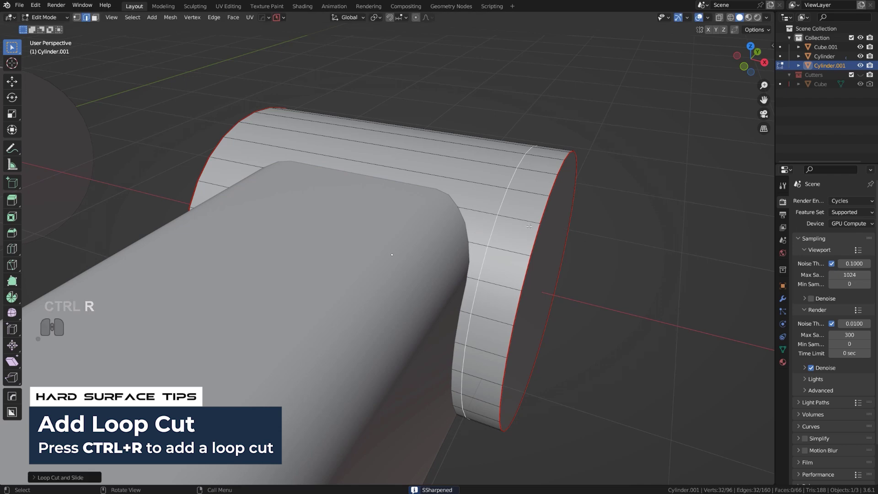
Step: Symmetrize the duplicate cylinder across the X axis to mirror the loop cut to its other end
middle_click_drag(530, 226, 541, 249)
scroll(541, 248, "down", 1)
key("alt+x")
Step: Add 11 evenly spaced loop cuts around the duplicate cylinder between its two outer edge loops
middle_click_drag(430, 233, 355, 237)
scroll(206, 262, "up", 1)
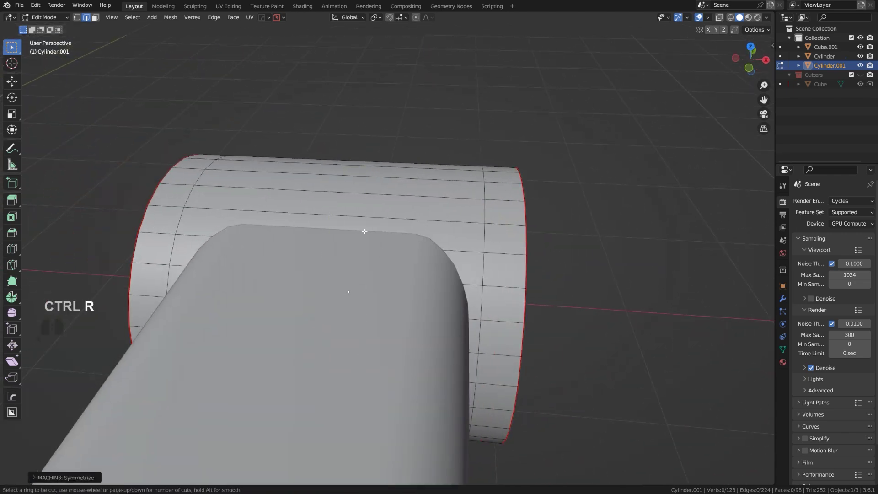
scroll(365, 228, "up", 9)
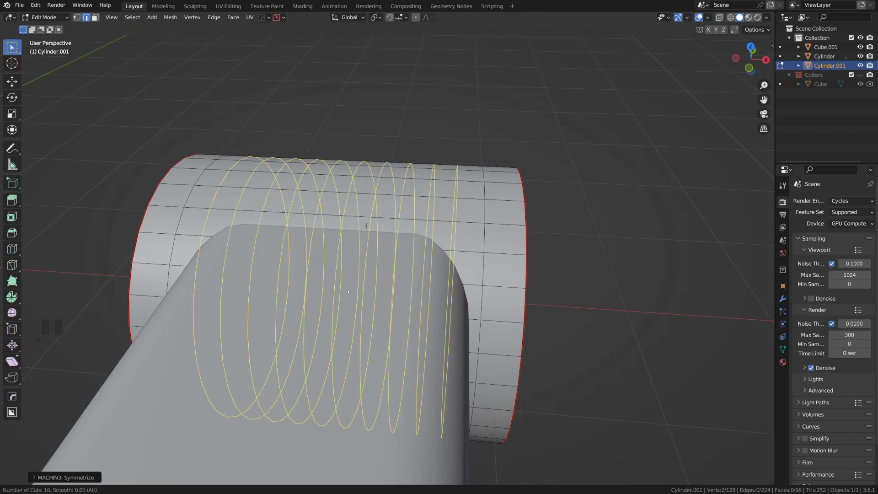
scroll(366, 225, "up", 1)
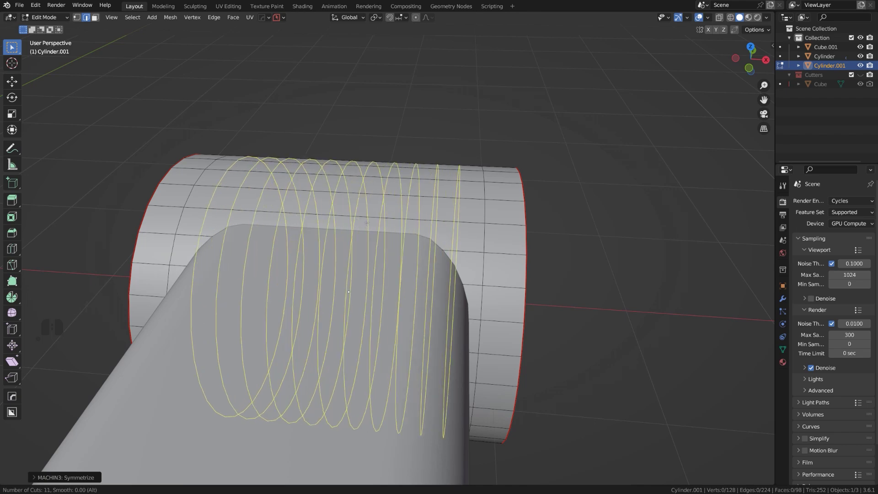
left_click(367, 223)
middle_click_drag(507, 234, 402, 237)
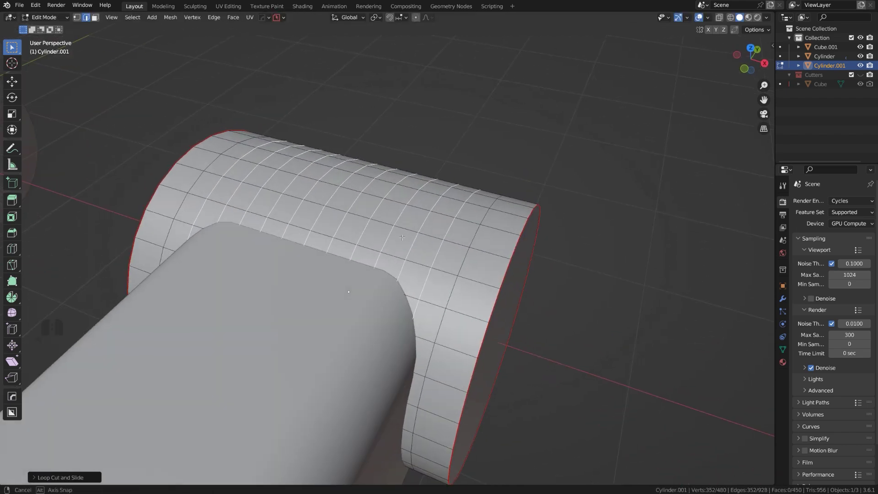
middle_click_drag(462, 299, 479, 283, "shift")
scroll(479, 282, "down", 3)
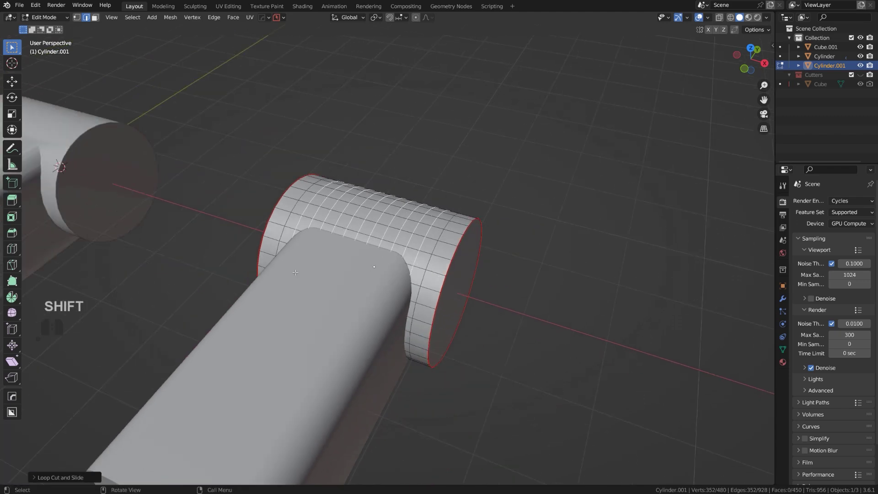
Step: Select the lengthwise strip of faces on the cylinder where the bar's upper edge meets it, then leave edit mode
middle_click_drag(255, 287, 568, 371, "shift")
middle_click_drag(630, 324, 240, 257, "shift")
key("ctrl+Tab")
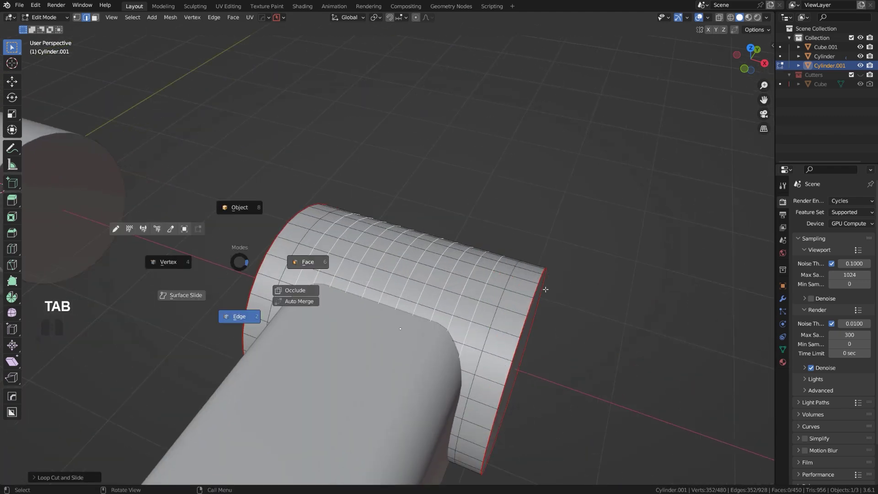
left_click(278, 264)
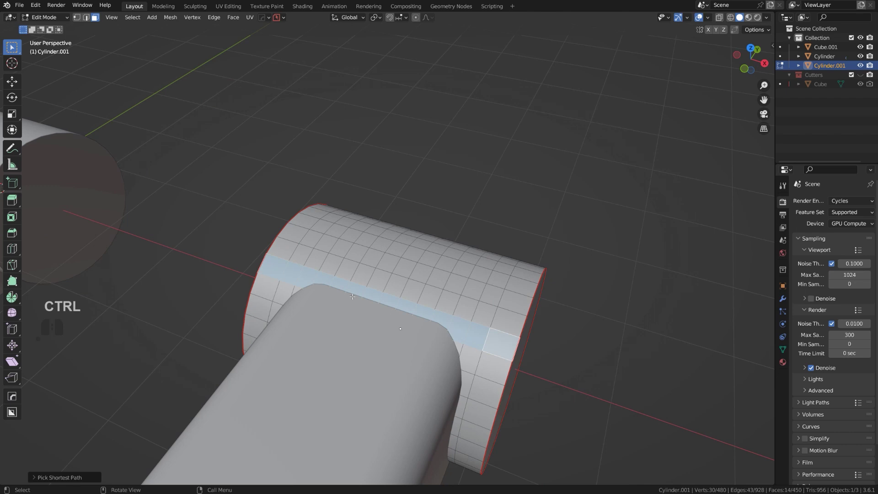
middle_click_drag(353, 297, 322, 247, "shift")
scroll(322, 247, "up", 2)
key("Tab")
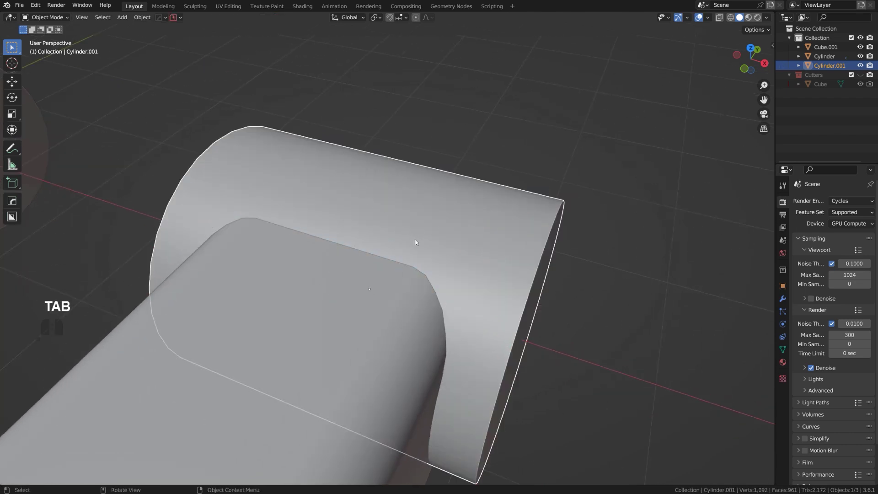
Step: Union the duplicate bar with the duplicate cylinder using HardOps Booleans and hide the bar cutter
middle_click_drag(428, 255, 313, 276)
left_click(313, 276)
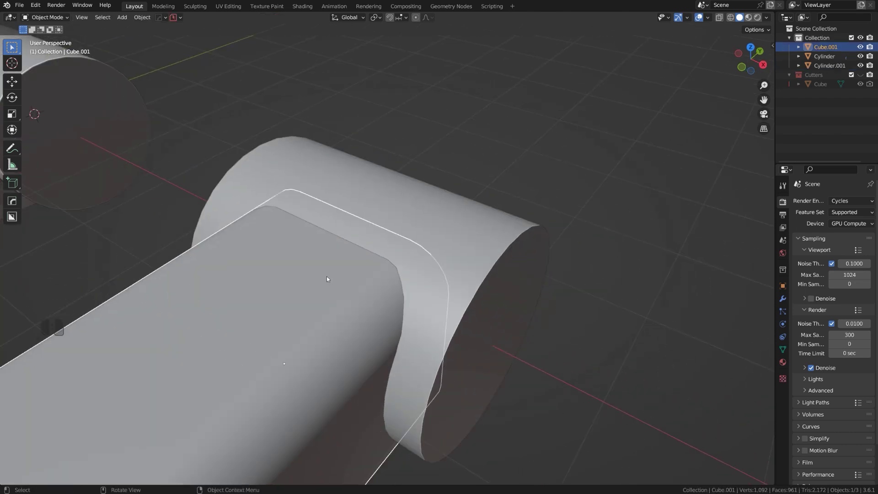
left_click(419, 251, "shift")
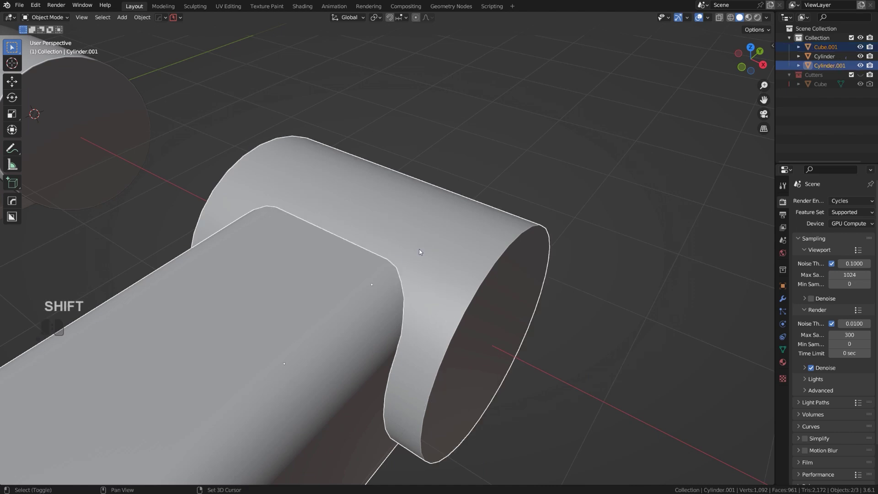
key("q")
mouse_move(442, 281)
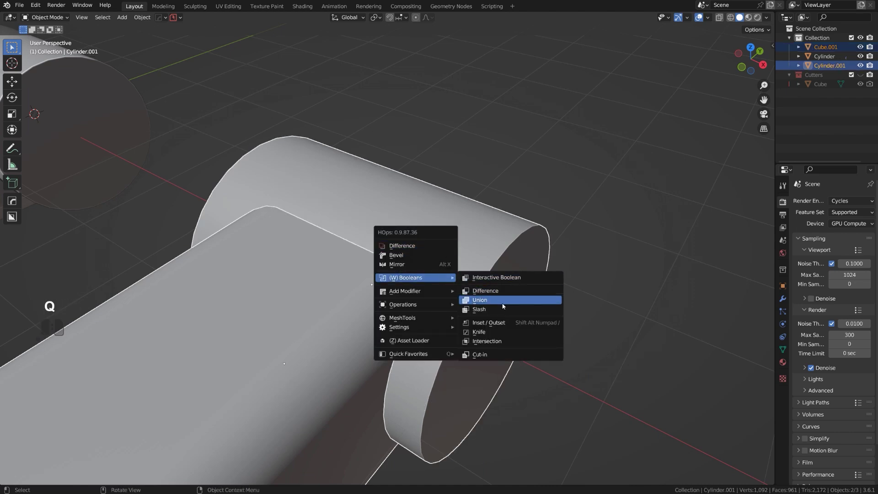
left_click(504, 302)
key("shift+2")
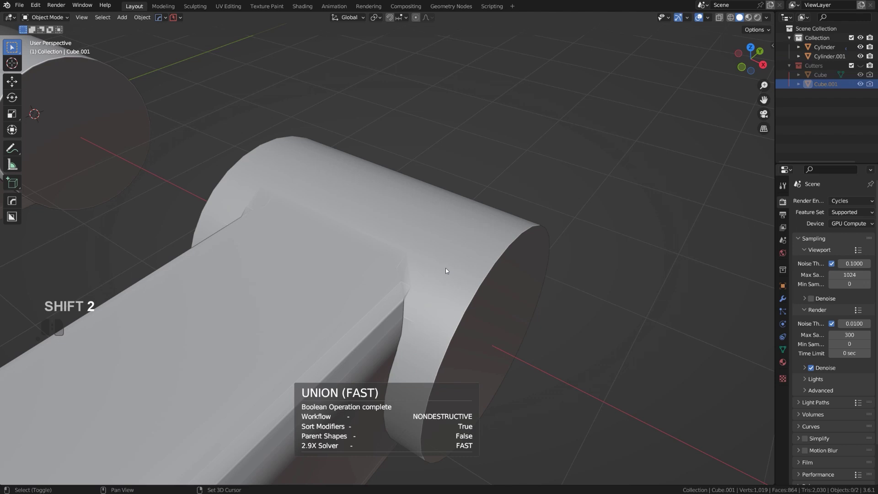
Step: Add a HardOps bevel with 3 segments, 0.0132 width and a 30° angle limit to the duplicate cylinder, plus a weighted normal modifier
left_click(446, 264)
key("q")
left_click(449, 274)
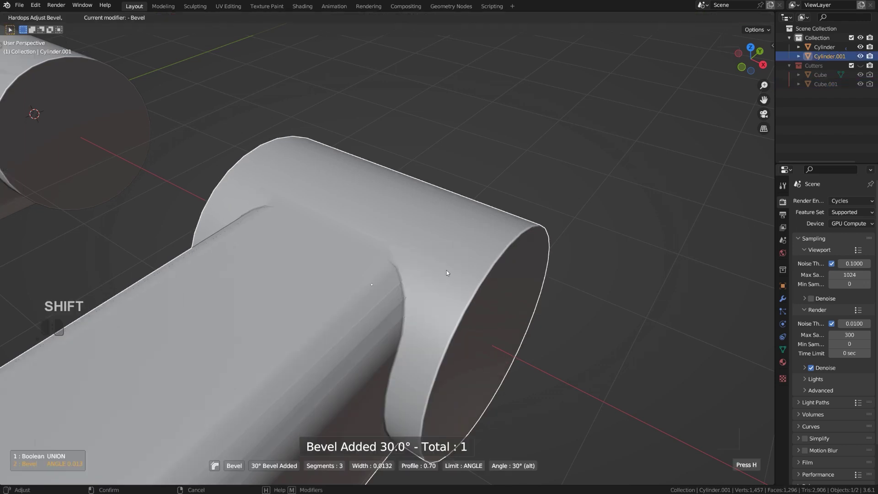
left_click(447, 271)
key("q")
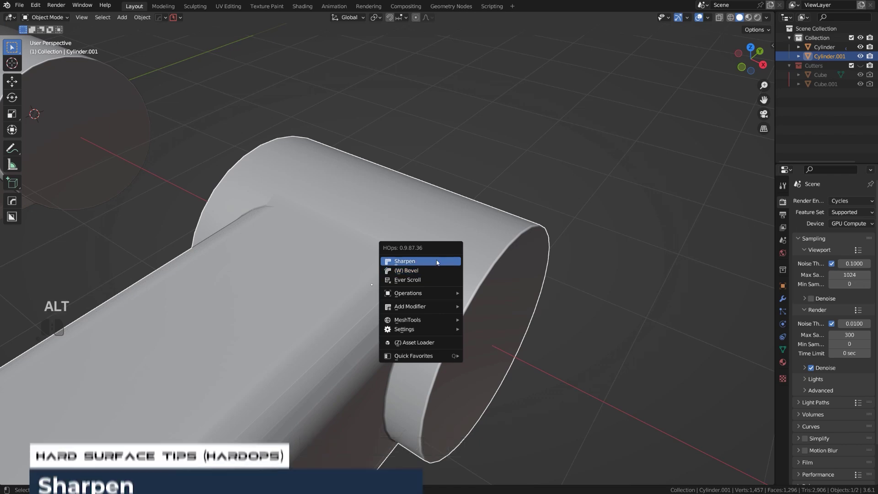
left_click(437, 261, "alt")
Step: Examine the shading at the junction of bar and cylinder and compare it with the original model
middle_click_drag(436, 260, 382, 251)
scroll(348, 278, "down", 3)
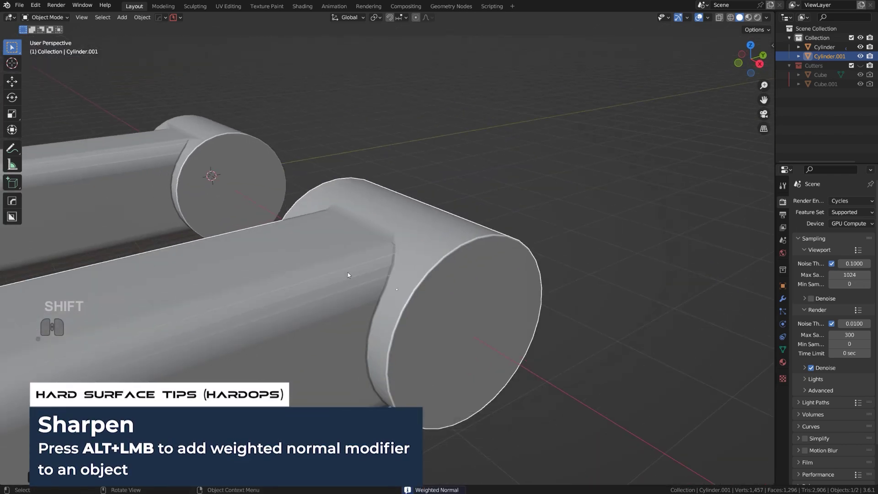
scroll(354, 273, "down", 3)
key("Tab")
scroll(366, 260, "up", 4)
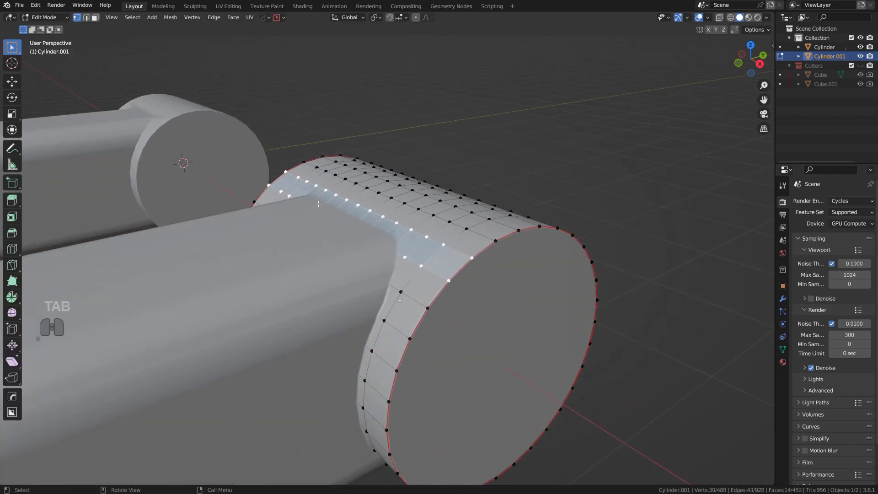
key("Tab")
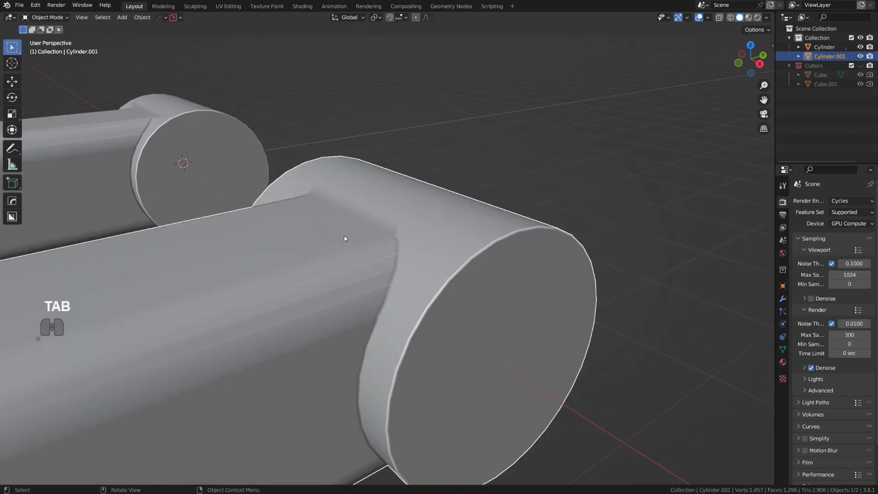
middle_click_drag(231, 180, 30, 179)
middle_click_drag(323, 218, 559, 186)
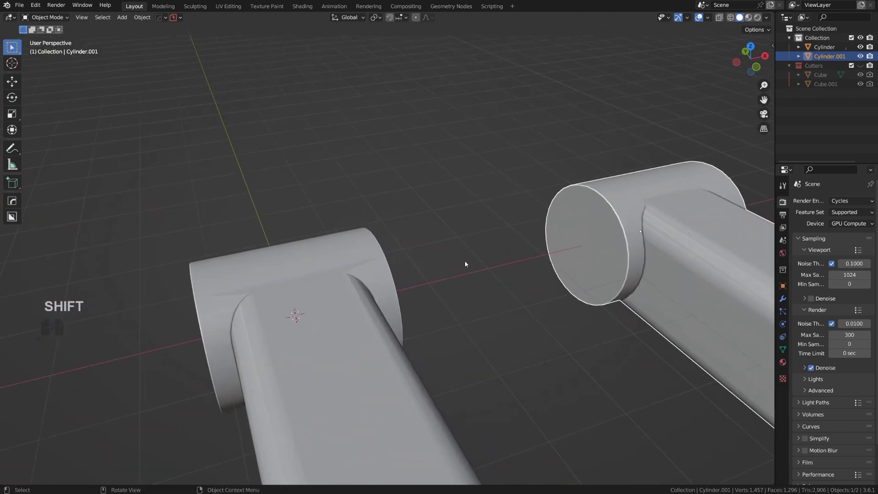
middle_click_drag(465, 264, 328, 335, "shift")
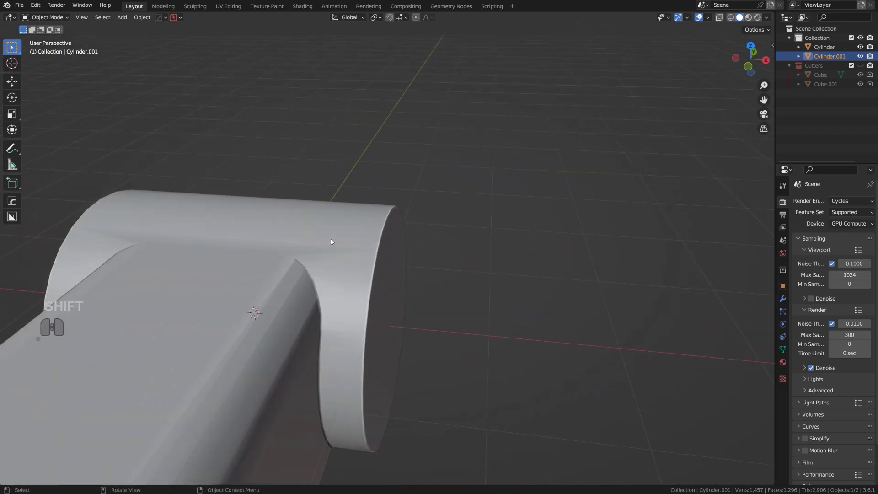
scroll(330, 238, "down", 4)
middle_click_drag(623, 284, 323, 253, "shift")
scroll(343, 225, "up", 5)
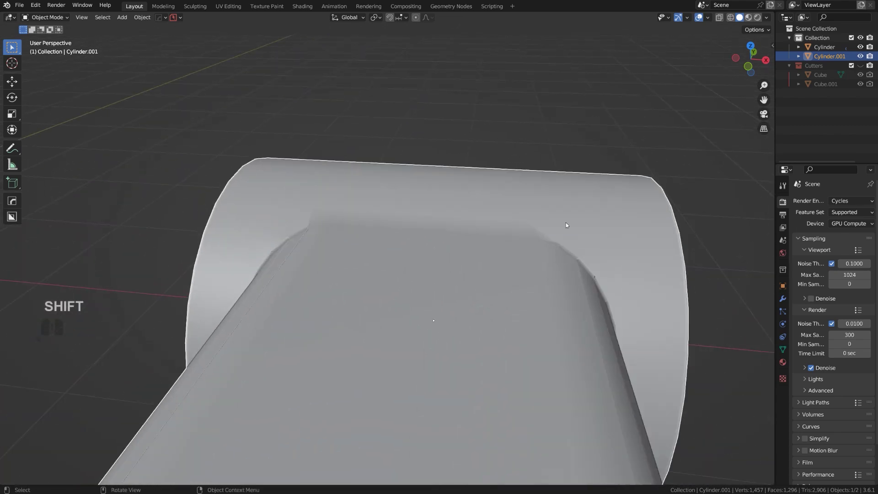
scroll(434, 227, "down", 5)
middle_click_drag(506, 273, 384, 226)
scroll(361, 227, "up", 3)
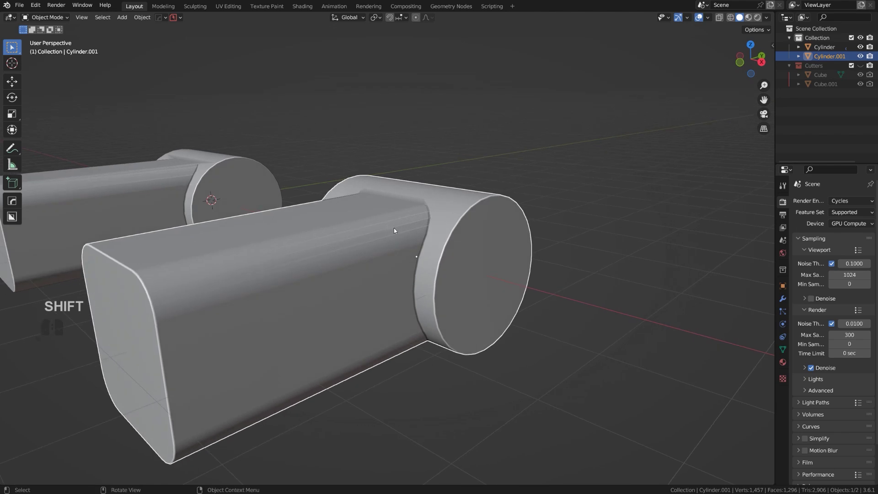
Step: Reveal the duplicate bar's Boolean cutter with HardOps Ever Scroll
key("Tab")
key("Tab")
key("q")
left_click(379, 234)
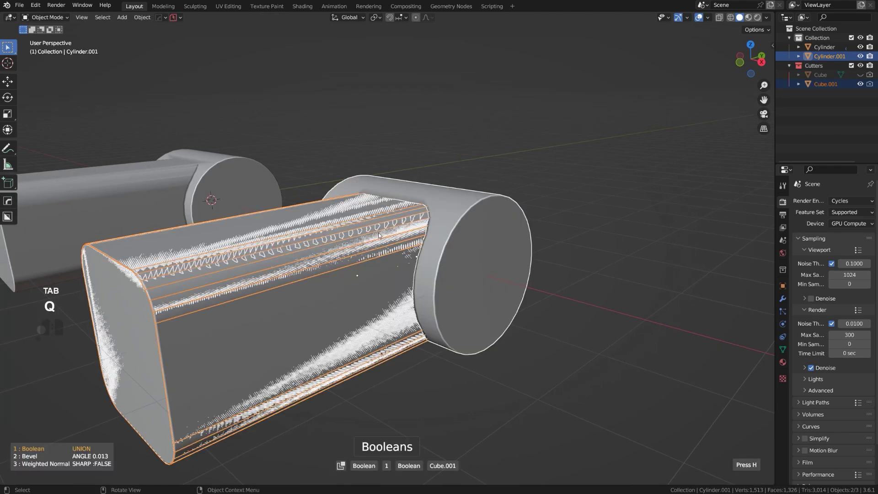
middle_click_drag(379, 233, 399, 241)
middle_click_drag(392, 204, 105, 280)
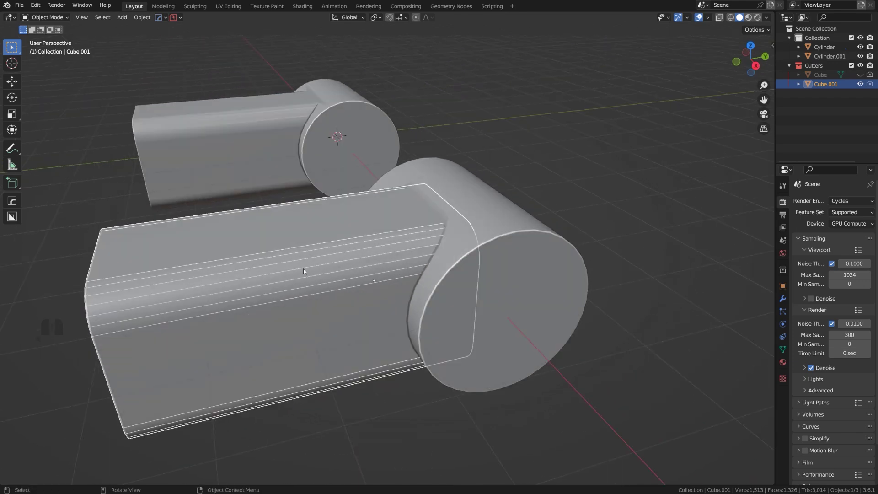
middle_click_drag(365, 248, 343, 256)
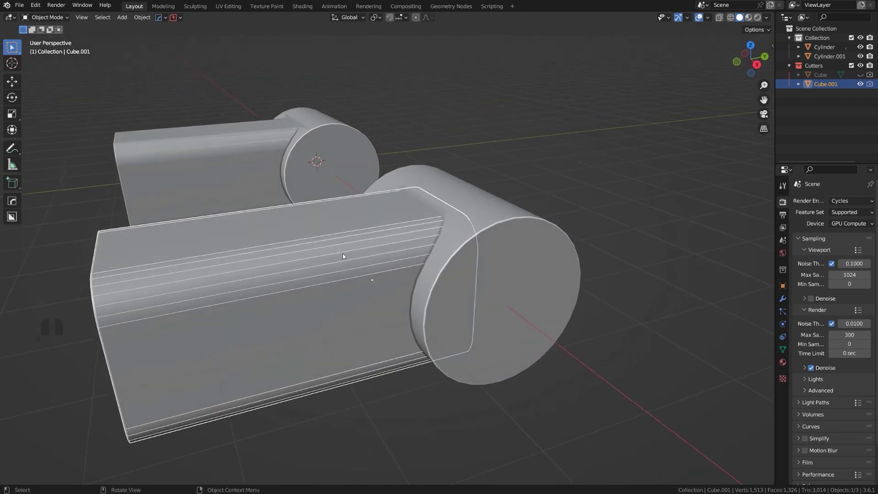
middle_click_drag(407, 270, 402, 284, "shift")
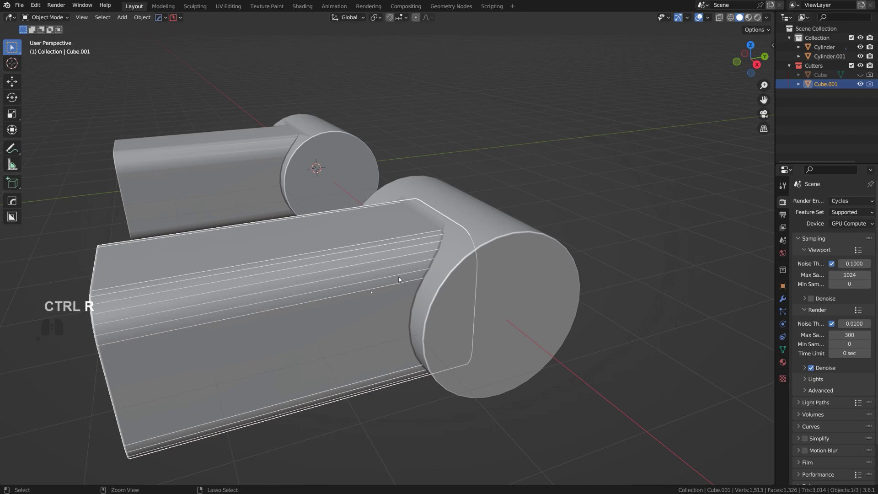
Step: Add 18 evenly spaced loop cuts along the length of the duplicate bar in edit mode
left_click(350, 256)
key("Tab")
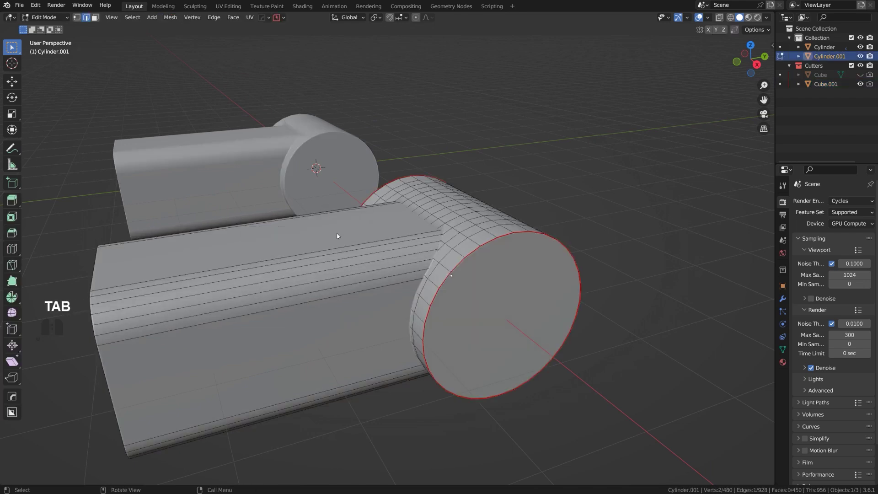
key("Tab")
left_click(354, 263)
key("Tab")
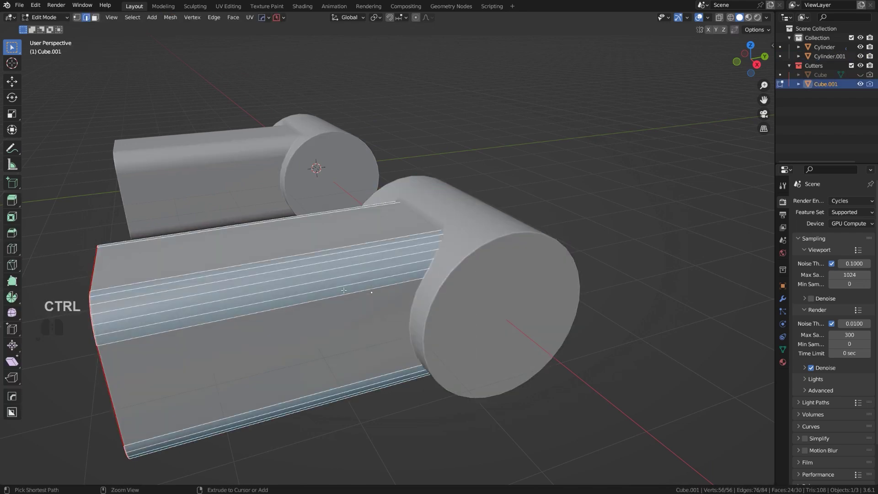
scroll(344, 290, "up", 18)
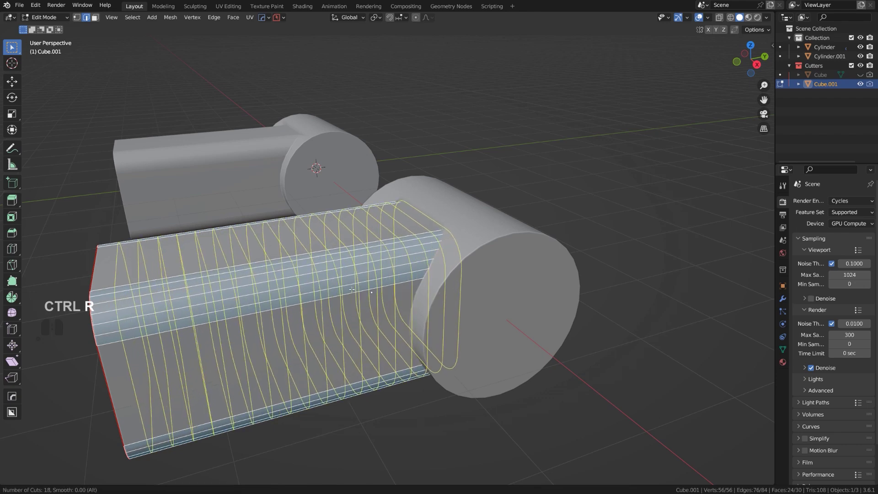
left_click(354, 289)
key("Tab")
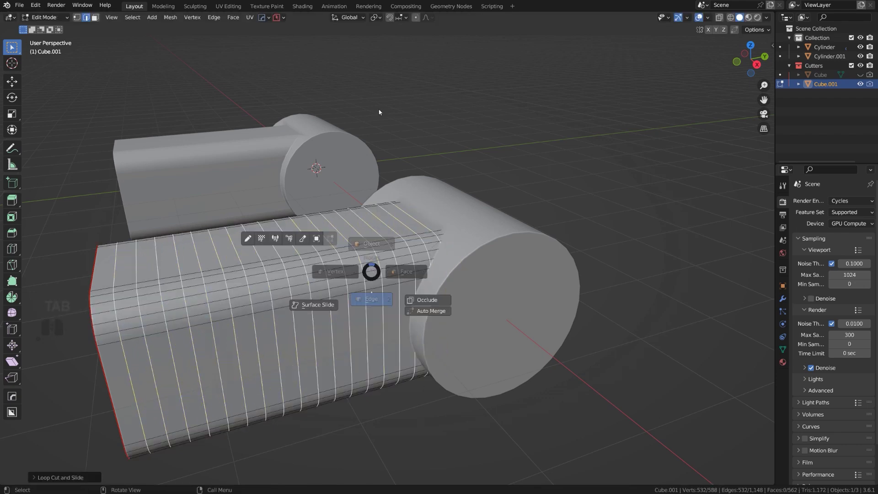
Step: Toggle the viewport display of the cylinder's Boolean modifier off and on in HOps Helper and examine the junction
middle_click_drag(372, 268, 401, 242)
left_click(472, 220)
key("ctrl+grave")
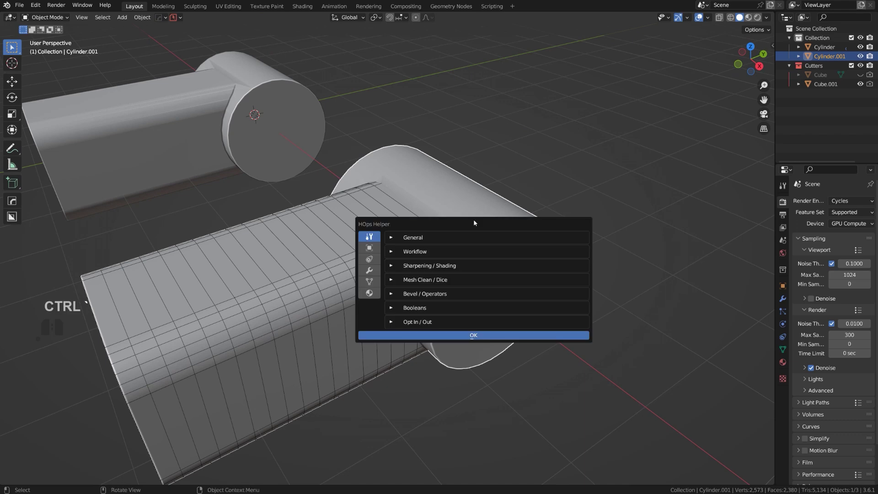
left_click(366, 271)
left_click_drag(467, 229, 678, 173)
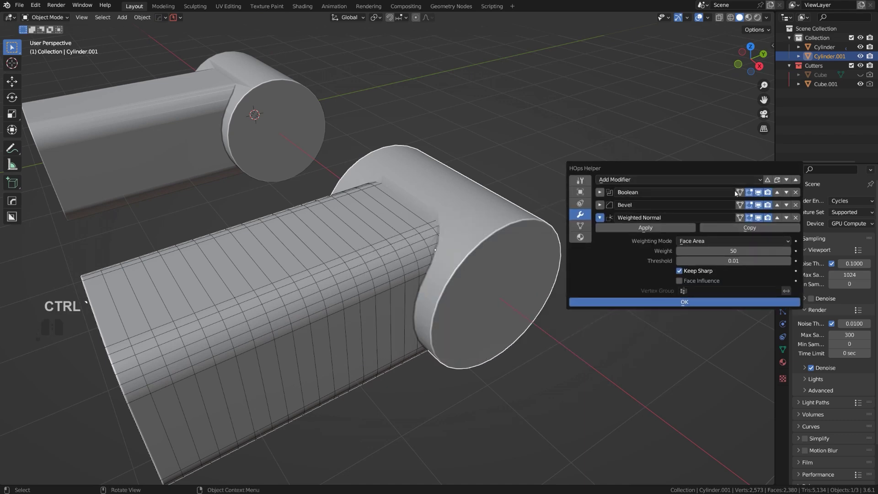
left_click(756, 196)
left_click(756, 195)
middle_click_drag(281, 276, 441, 208, "shift")
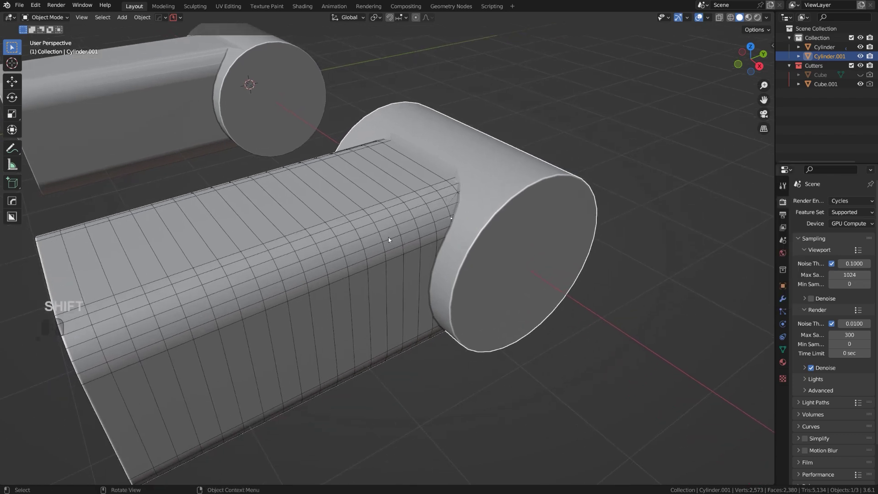
middle_click_drag(388, 237, 370, 215, "shift")
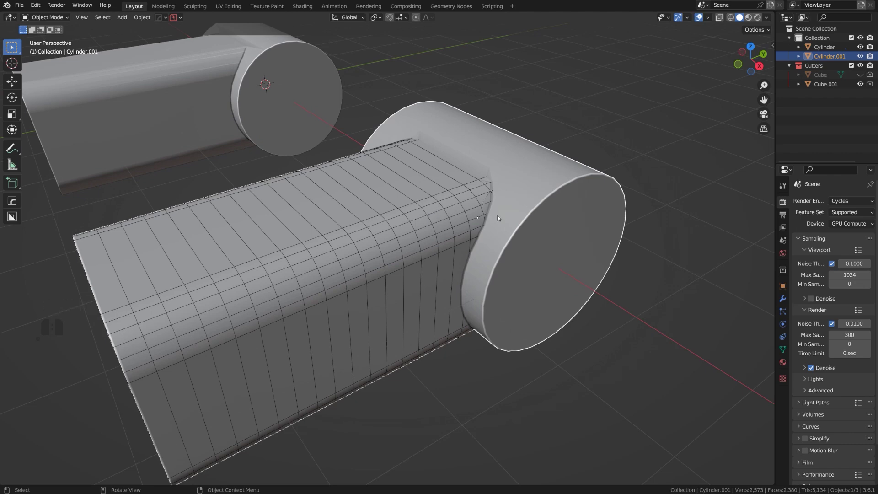
Step: Hide the Cutters collection and use HardOps Smart Apply to bake the Boolean into the duplicate cylinder, leaving its bevel and weighted normals live
scroll(432, 241, "down", 2)
key("shift+2")
key("q")
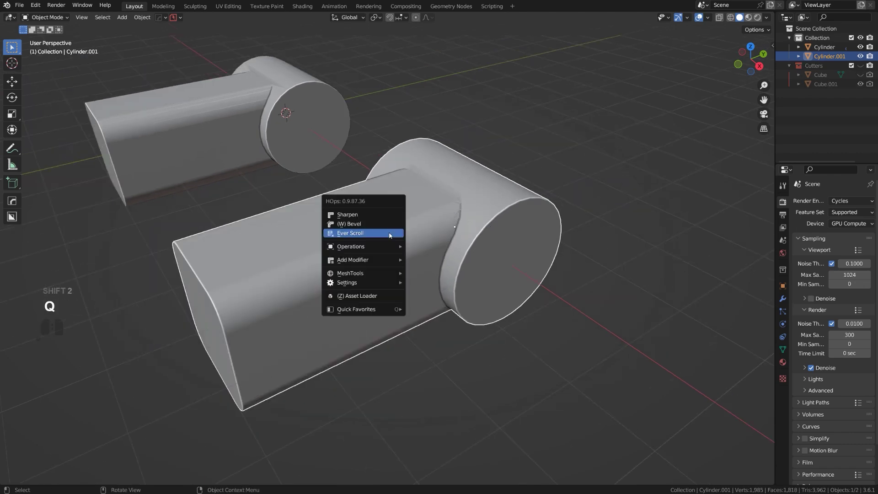
mouse_move(389, 246)
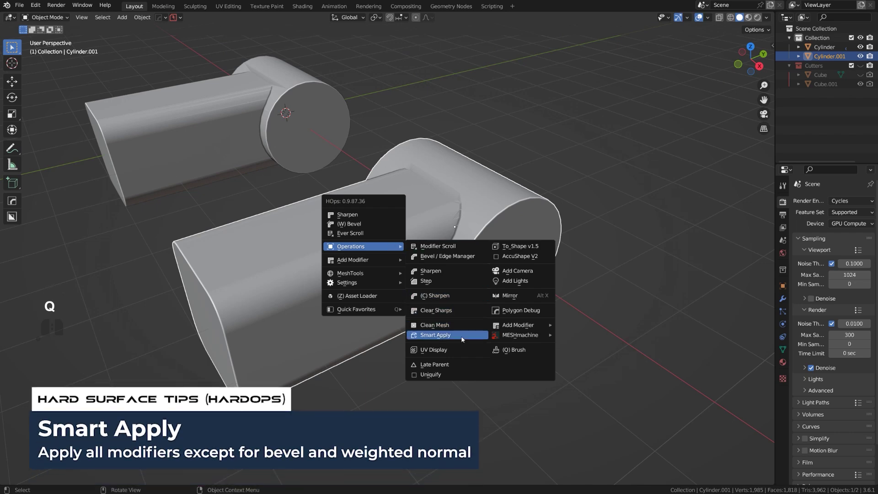
left_click(441, 336)
Step: Examine the closely spaced vertices and edges at the corner where the bar meets the cylinder in edit mode
scroll(456, 323, "up", 2)
key("Tab")
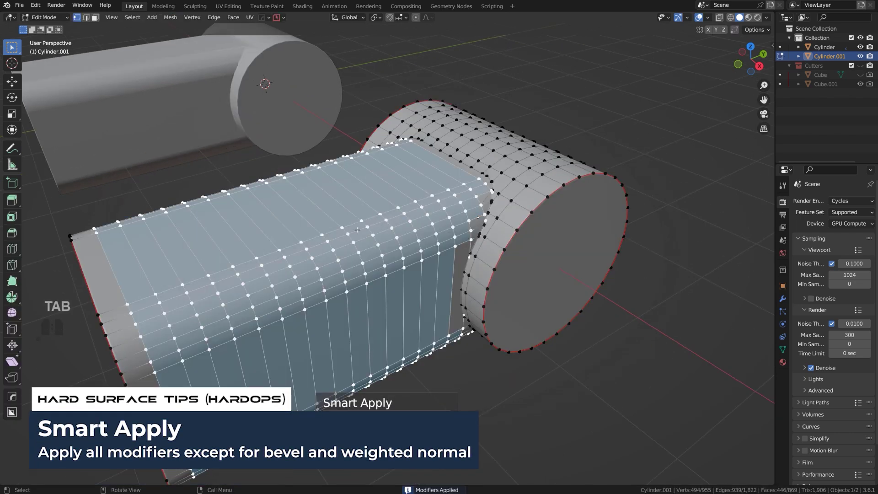
middle_click_drag(423, 228, 480, 268)
middle_click_drag(495, 230, 481, 212)
scroll(481, 212, "up", 3)
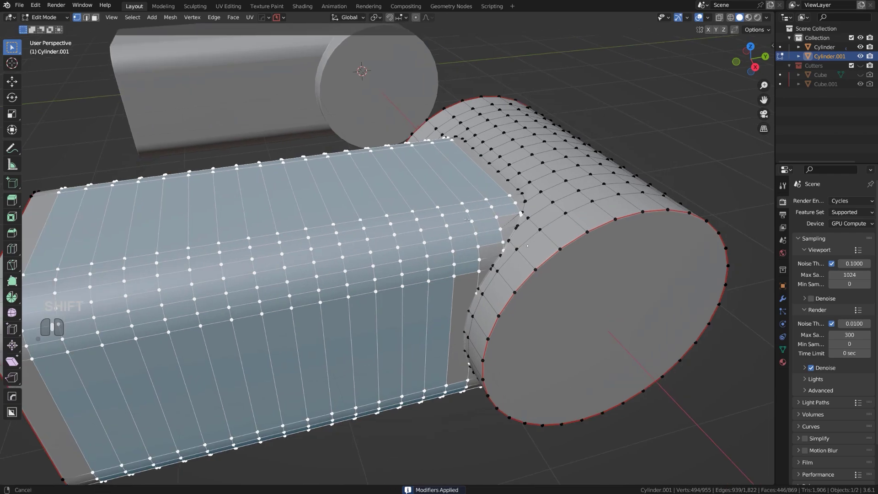
middle_click_drag(544, 215, 383, 287, "shift")
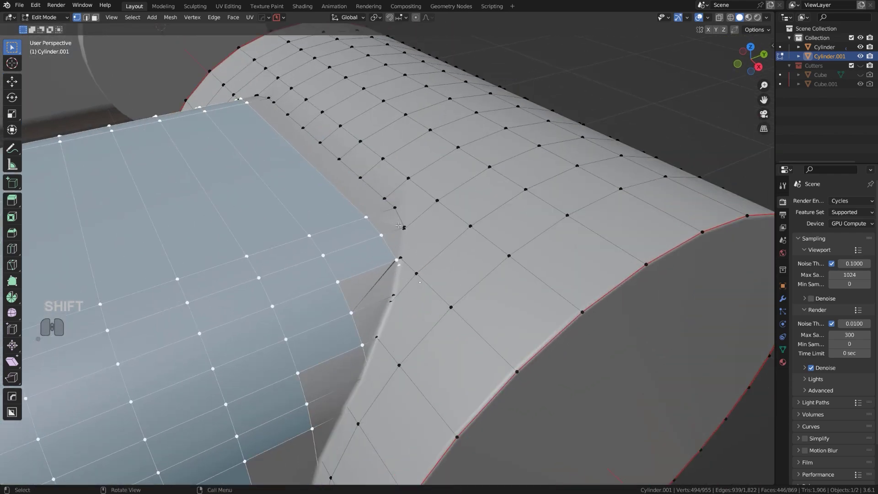
left_click(384, 286)
scroll(384, 286, "up", 5)
scroll(426, 196, "down", 5)
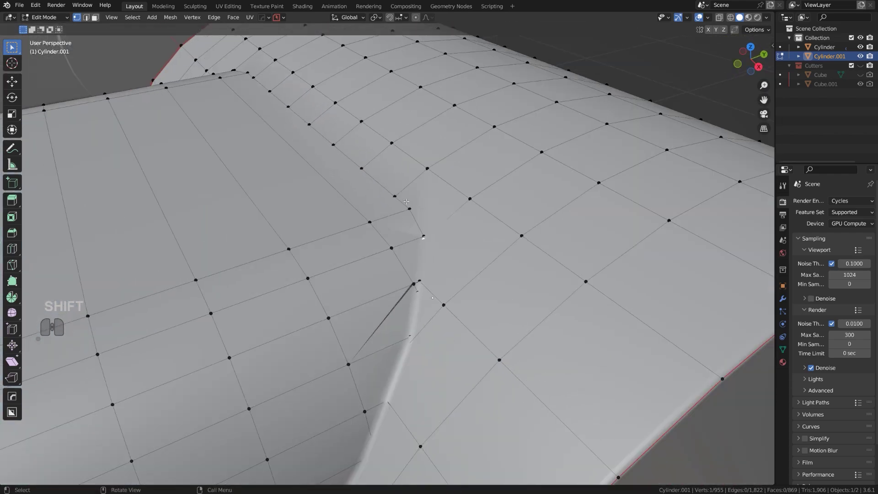
mouse_move(392, 211)
middle_mouse_down()
mouse_move(445, 231)
mouse_move(381, 229)
mouse_move(395, 196)
mouse_move(407, 199)
mouse_move(407, 229)
mouse_move(386, 218)
middle_mouse_up()
scroll(393, 235, "up", 3)
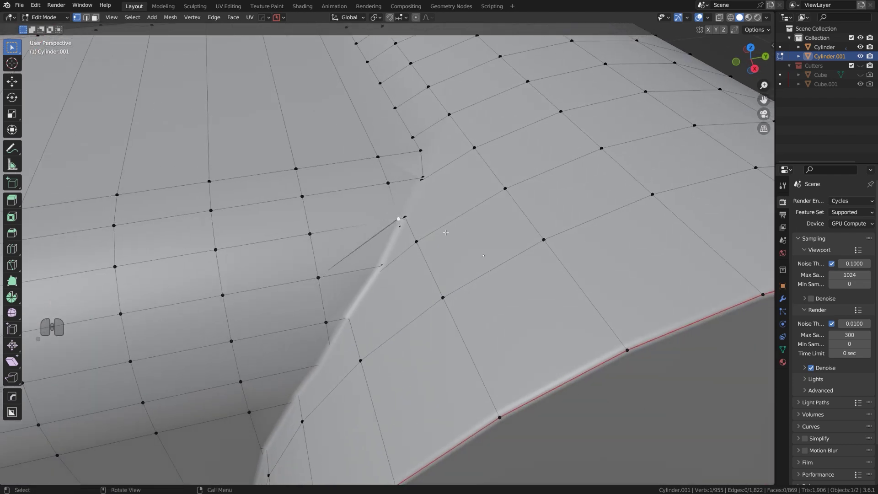
middle_click_drag(386, 259, 439, 241)
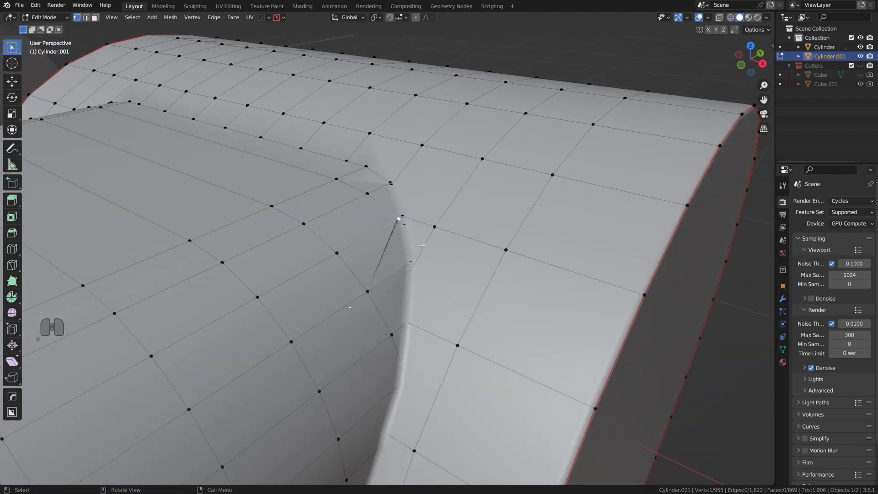
scroll(396, 229, "down", 2)
Step: Select the edge loop around the bar and cylinder junction and run MESHmachine Offset Cut on it
key("2")
key("Tab")
left_click(384, 194, "alt")
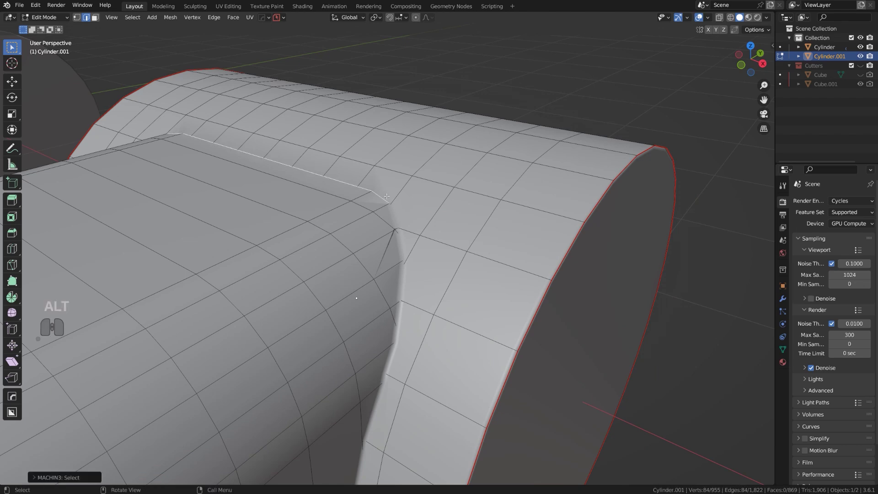
scroll(384, 195, "down", 3)
middle_click_drag(384, 195, 398, 263)
scroll(398, 263, "up", 4)
key("y")
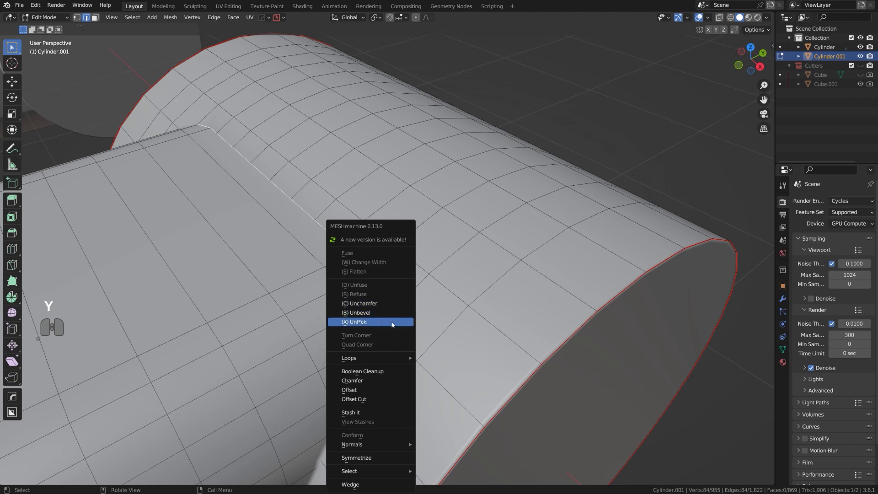
left_click(394, 399)
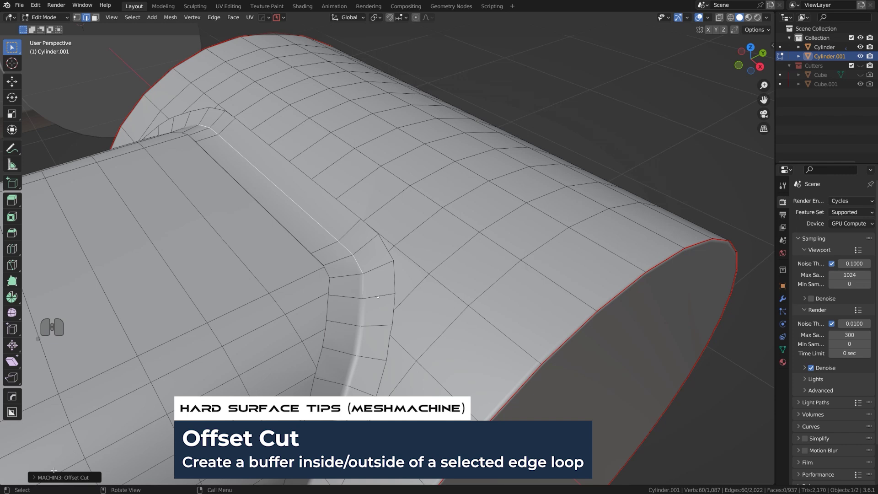
Step: Set the Offset Cut width to 0.07 and factor to 1.69, with Smooth enabled and Optimize disabled
left_click(33, 478)
left_click_drag(118, 422, 105, 422)
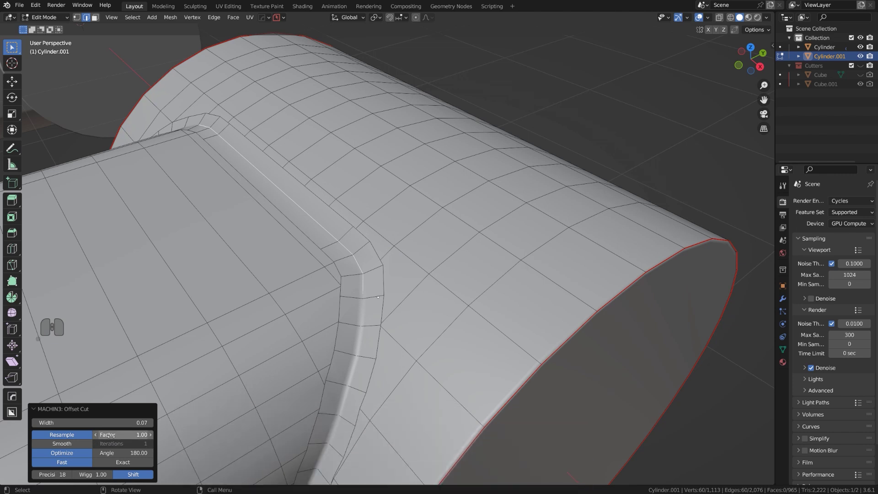
mouse_move(109, 435)
left_mouse_down()
mouse_move(126, 435)
mouse_move(111, 436)
left_mouse_up()
left_click(68, 445)
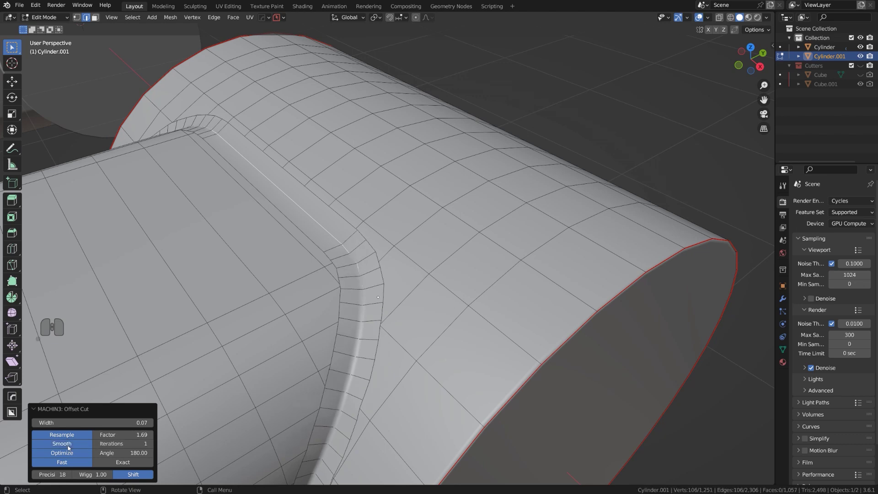
left_click(63, 452)
middle_click_drag(293, 284, 322, 276)
scroll(322, 276, "up", 4)
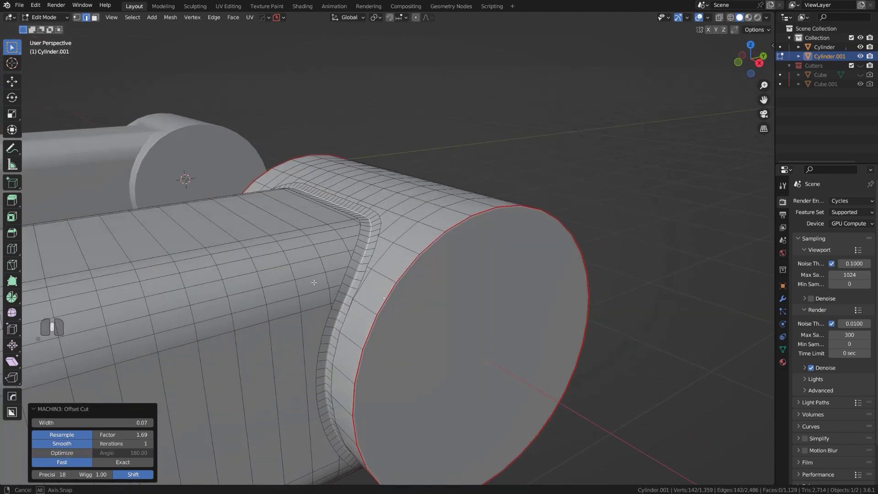
Step: Bevel the resampled junction edge loop with 6 segments and check the resulting shading in object mode
key("ctrl+b")
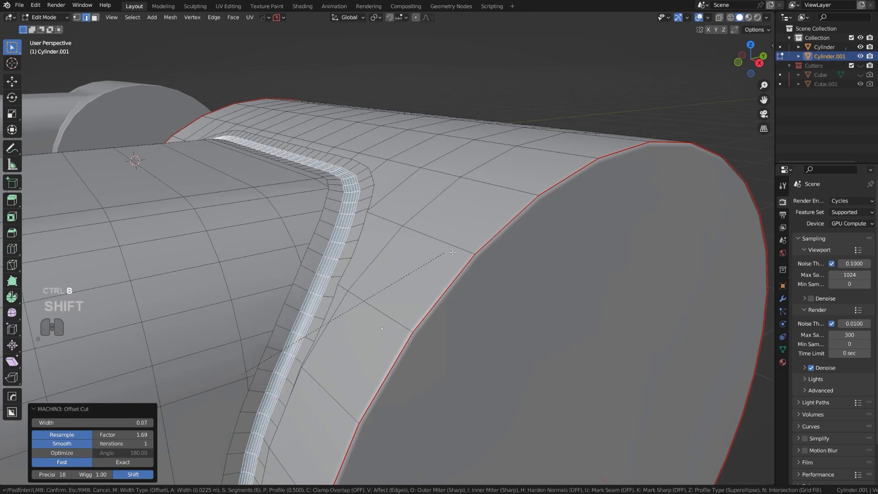
left_click(512, 255)
key("Tab")
middle_click_drag(339, 209, 363, 296)
key("Tab")
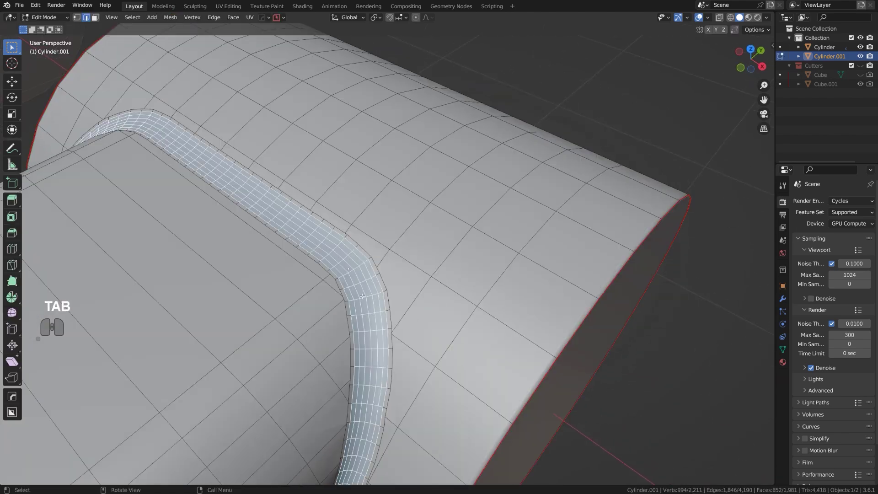
Step: Run MESHmachine Boolean Cleanup with side A on the bevel's boundary loop facing the cylinder
left_click(361, 245, "alt")
scroll(394, 247, "up", 3)
key("y")
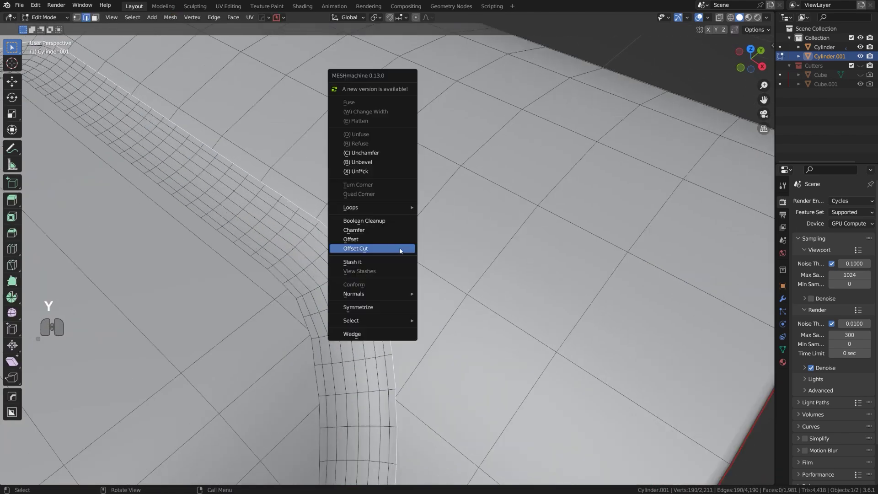
left_click(386, 221)
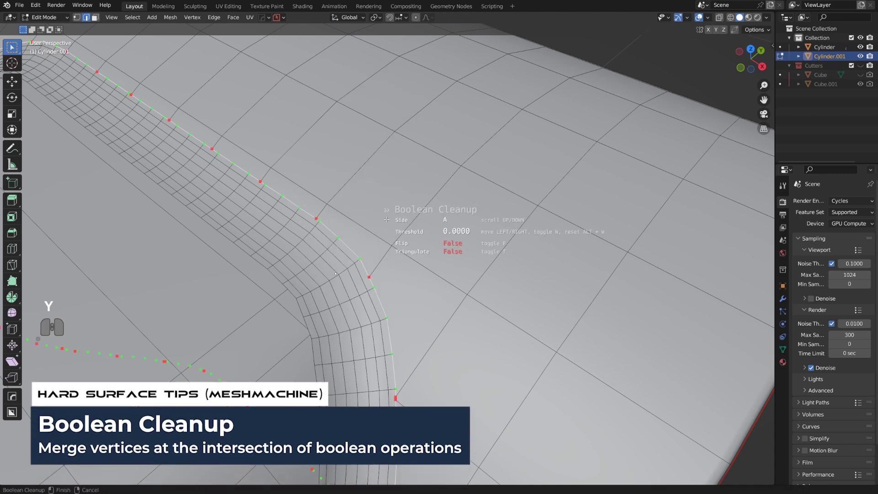
left_click(395, 222)
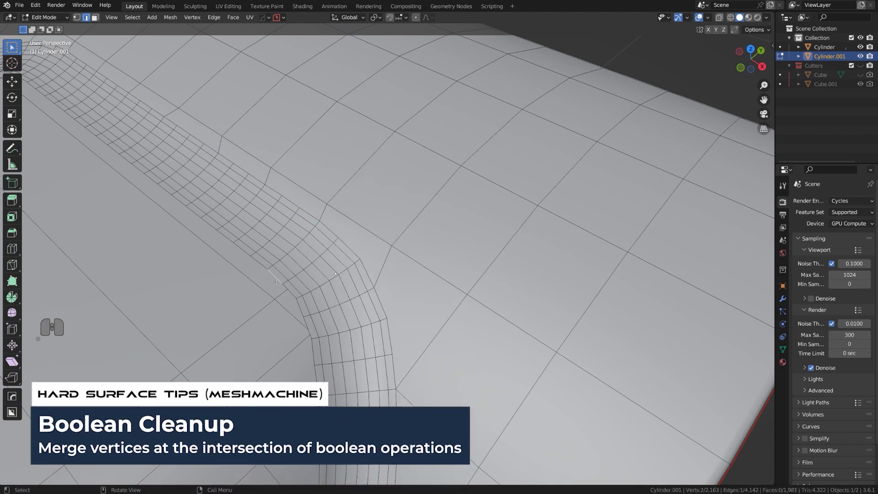
Step: Run Boolean Cleanup on the bevel's boundary loop facing the bar, using side B and a threshold of 0.0326
left_click(277, 282, "alt")
key("y")
left_click(277, 281)
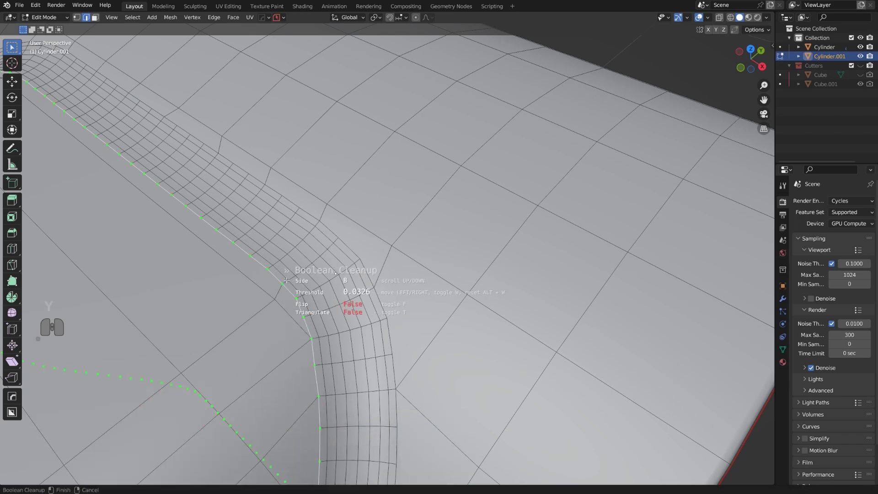
left_click(286, 280)
key("Tab")
Step: Insert a loop cut in the cylinder band beside the junction and slide it close to the bevel
scroll(288, 257, "down", 5)
middle_click_drag(281, 199, 366, 222)
scroll(385, 238, "up", 3)
middle_click_drag(394, 260, 399, 137, "shift")
scroll(402, 256, "up", 2)
key("Tab")
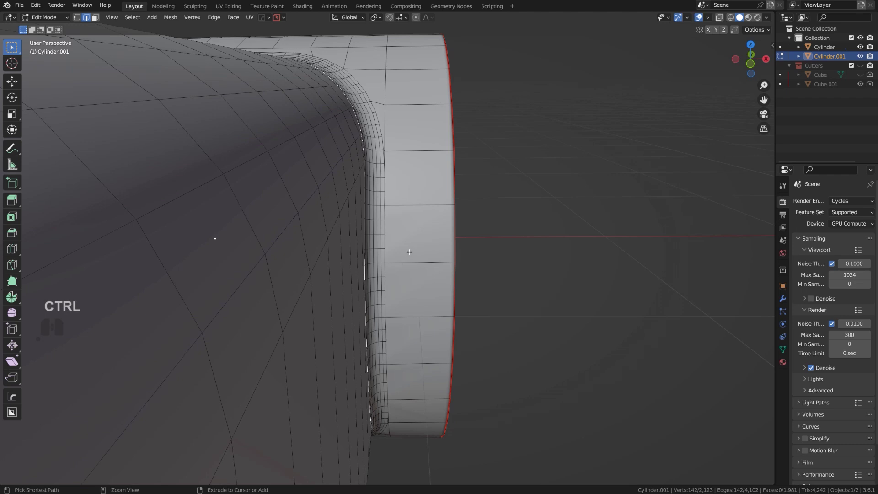
key("ctrl+r")
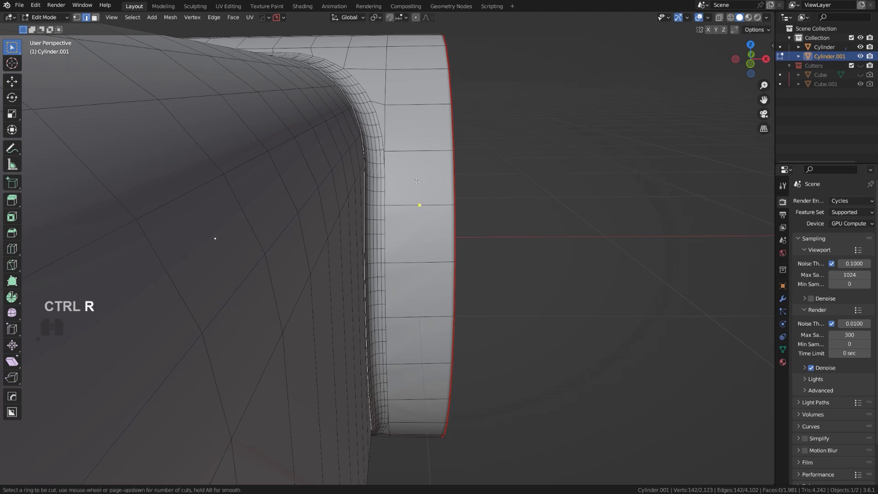
left_click(410, 154)
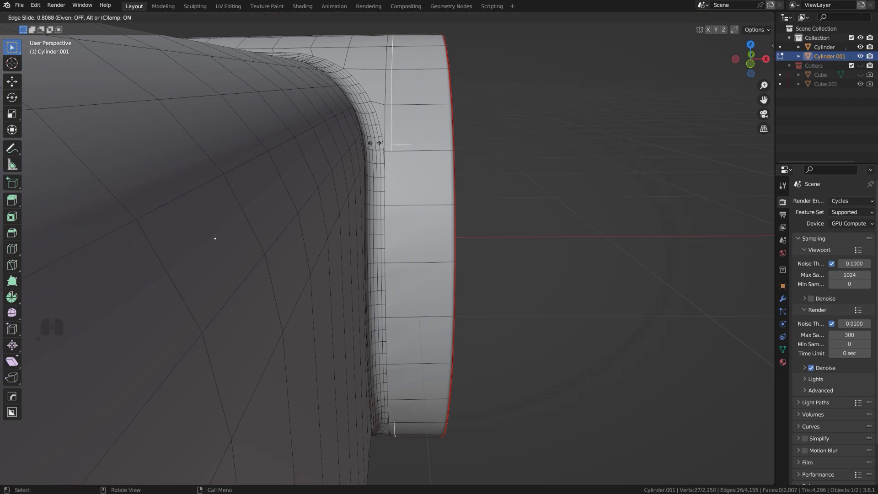
left_click(374, 143)
Step: Connect the upper and lower end vertices of the interrupted loop cut with a joining edge
key("Tab")
left_click(393, 153)
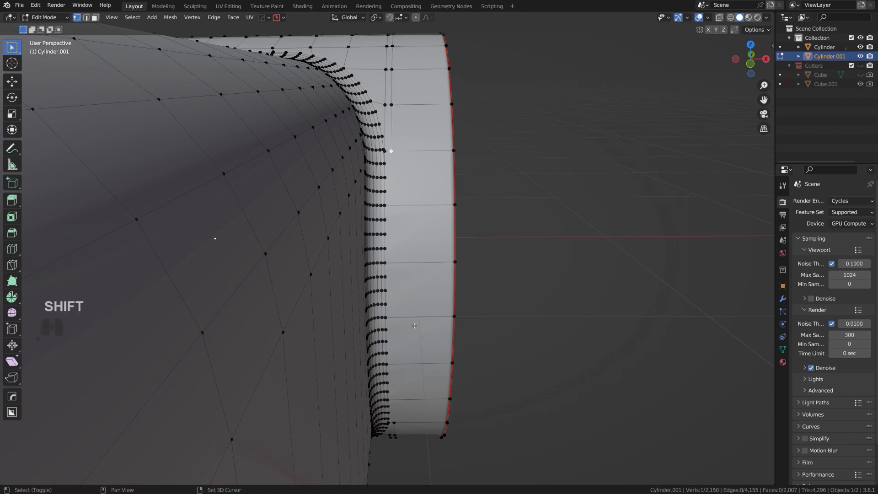
left_click(396, 419, "shift")
key("j")
key("Tab")
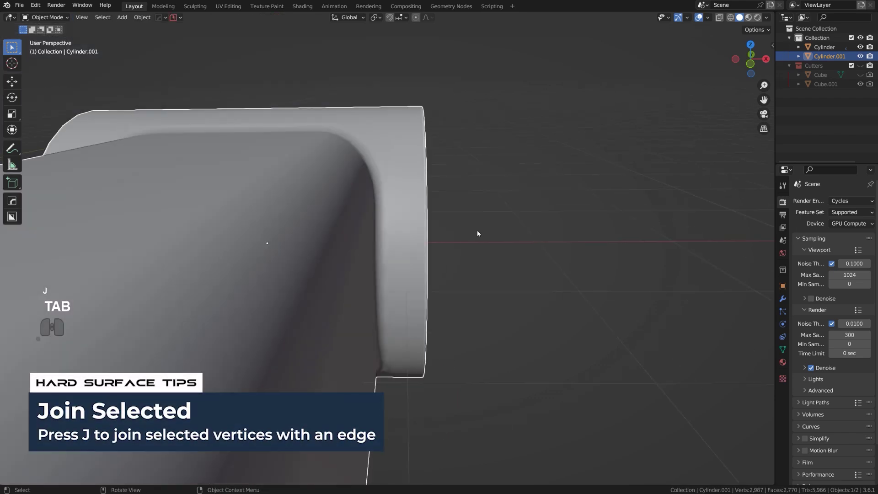
Step: Mirror the cleaned junction geometry to the opposite side of the model with HardOps Mirror
middle_click_drag(478, 231, 454, 246)
key("Tab")
key("alt+x")
scroll(504, 216, "down", 3)
middle_click_drag(504, 215, 504, 254)
key("Tab")
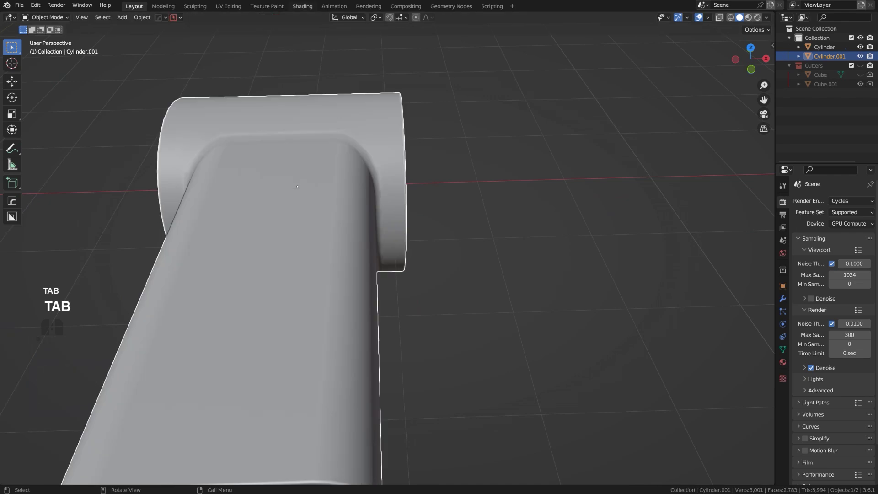
Step: Compare the beveled junction's shading with the original model from several angles
middle_click_drag(320, 158, 509, 238, "shift")
scroll(511, 257, "down", 5)
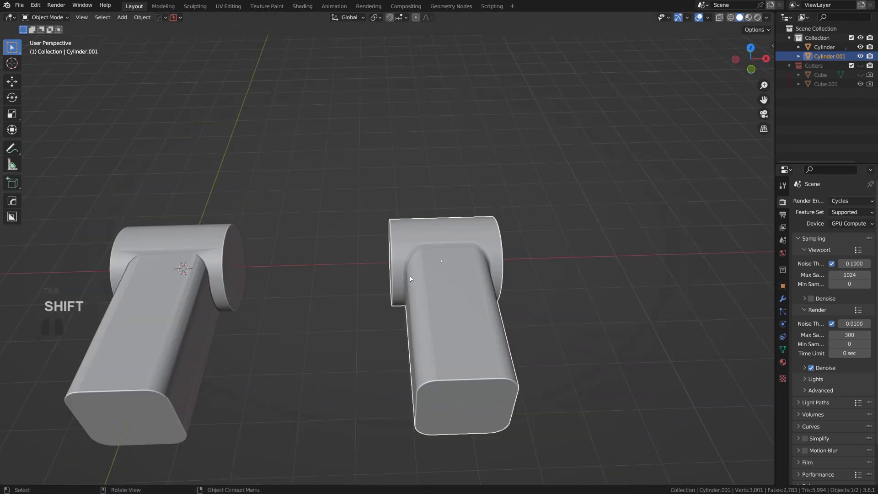
middle_click_drag(448, 228, 423, 225)
middle_click_drag(422, 225, 352, 243, "shift")
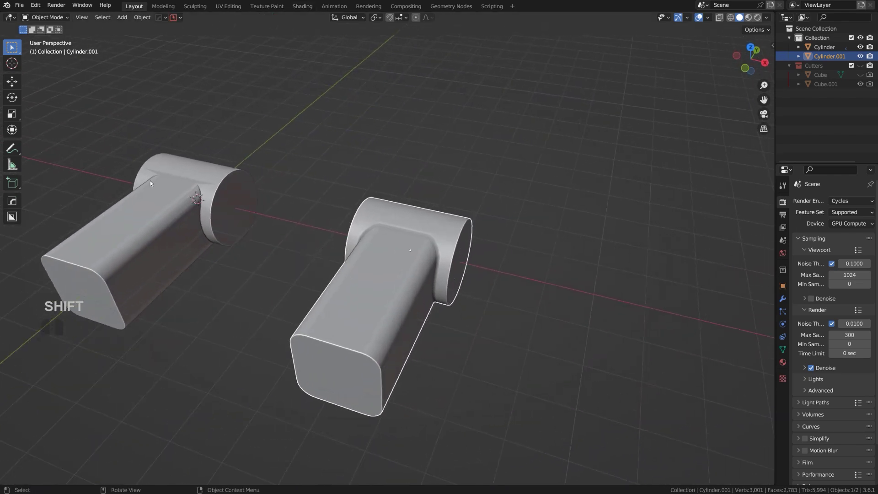
middle_click_drag(412, 264, 348, 238, "shift")
scroll(385, 249, "up", 4)
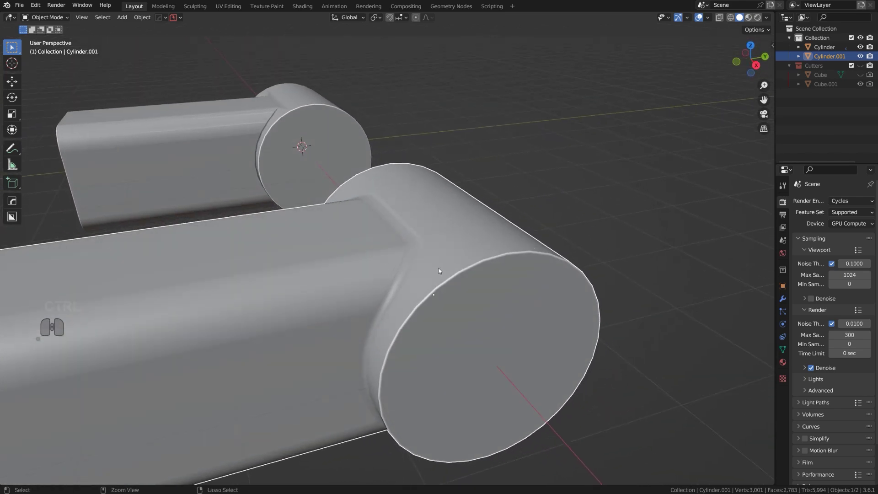
Step: Undo the junction edits back to the state before Smart Apply, with the live Boolean and visible cutter
key("ctrl+z")
key("ctrl+z")
key("ctrl+z")
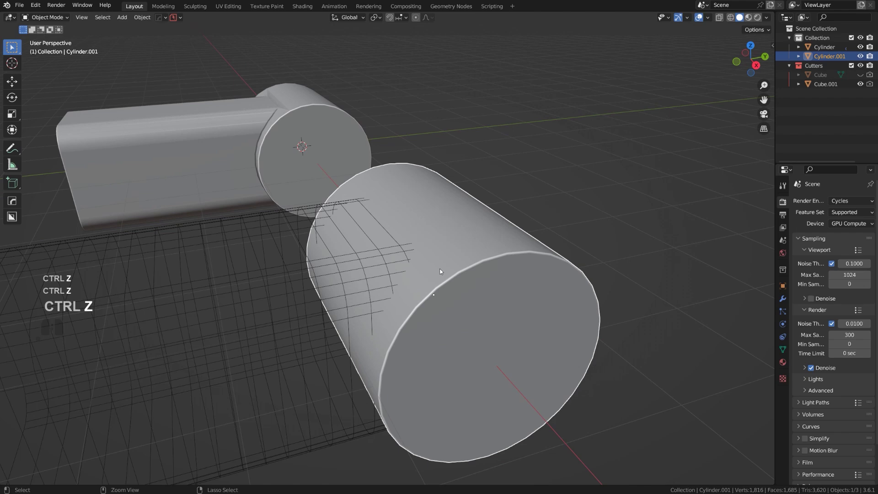
key("ctrl+shift+z")
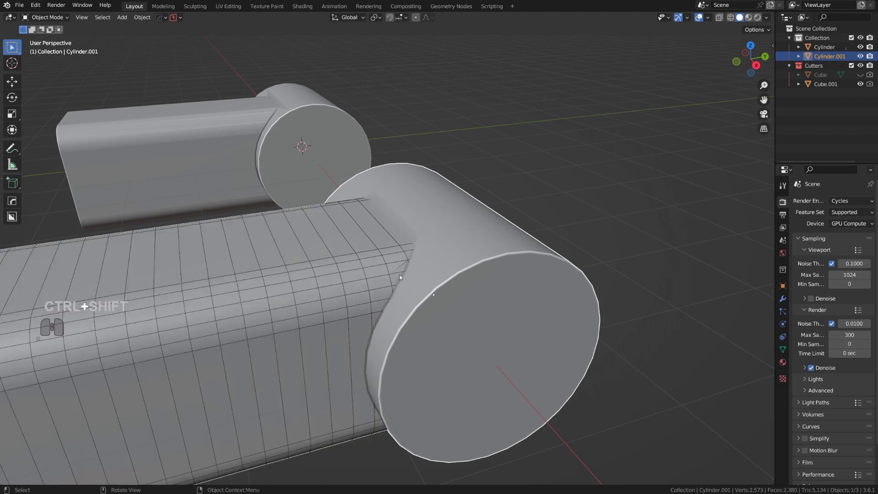
Step: Hide the cutter collection and apply the duplicate cylinder's Boolean with Smart Apply, retaining the Bevel and Weighted Normal modifiers
key("shift+2")
scroll(402, 274, "up", 3)
key("Tab")
middle_click_drag(461, 276, 474, 292)
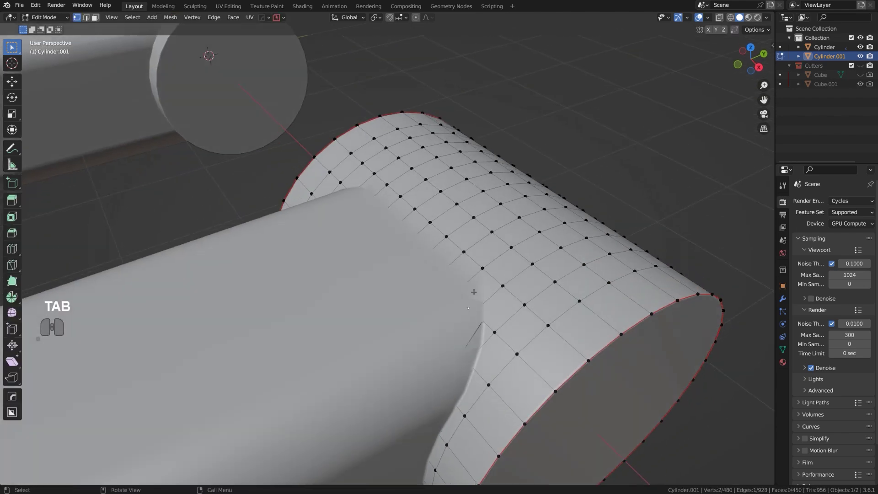
scroll(474, 291, "up", 1)
key("Tab")
key("q")
mouse_move(398, 174)
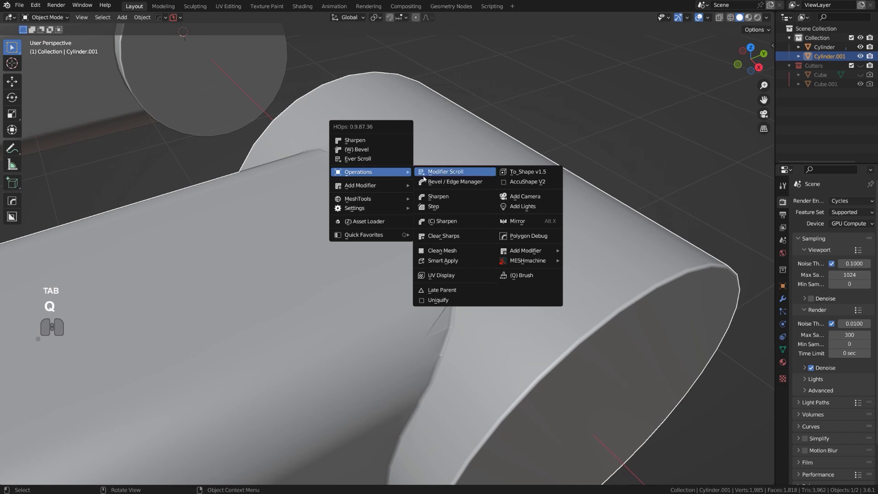
left_click(455, 261)
Step: Slide the bar vertex crowding the junction's upper corner back along its edge with Vertex Slide in Edit Mode
key("Tab")
scroll(414, 233, "up", 4)
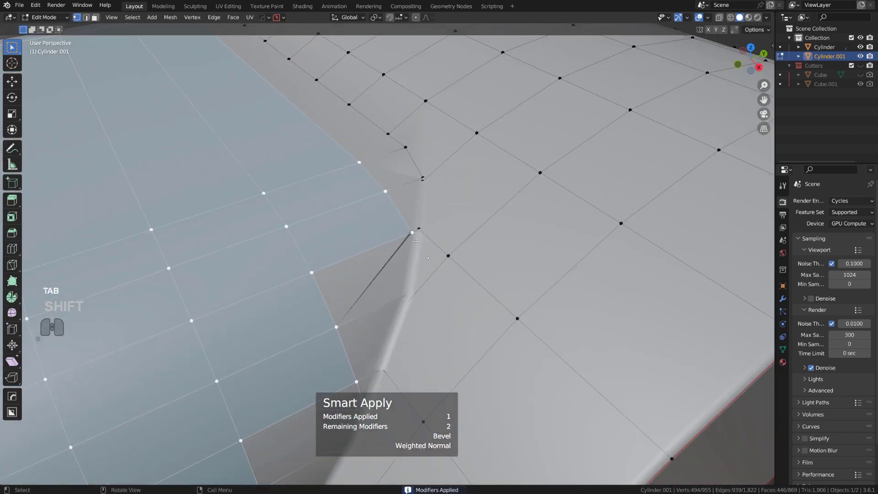
left_click(405, 240)
key("g")
key("g")
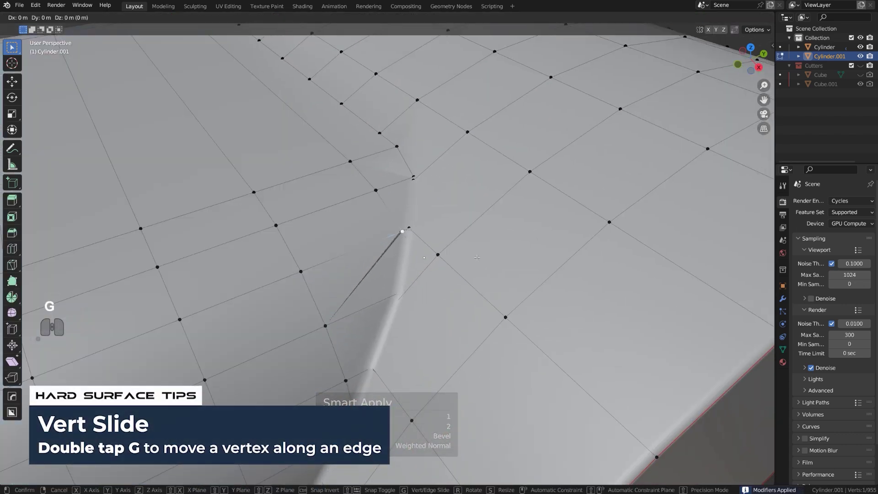
left_click(455, 263)
left_click(407, 242)
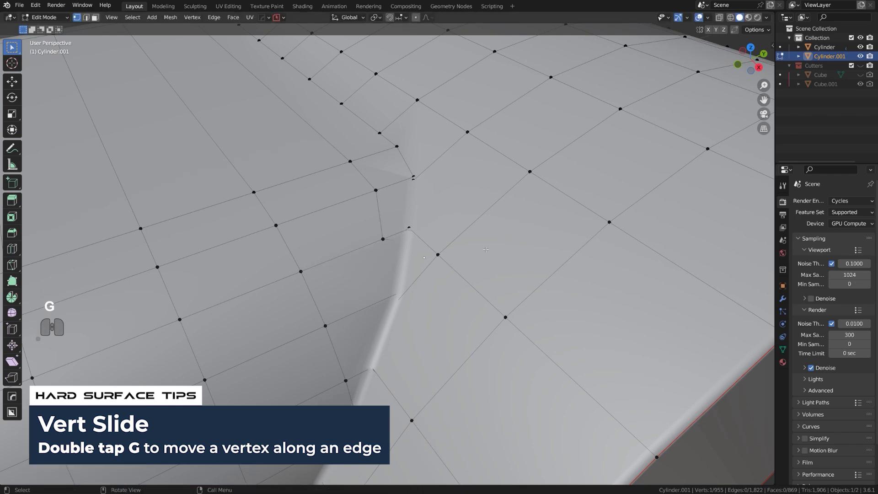
Step: Merge the close vertices at the junction's upper corner into the last selected vertex with MACHIN3 Smart Vert
key("Tab")
left_click(545, 289)
middle_click_drag(425, 235, 404, 237)
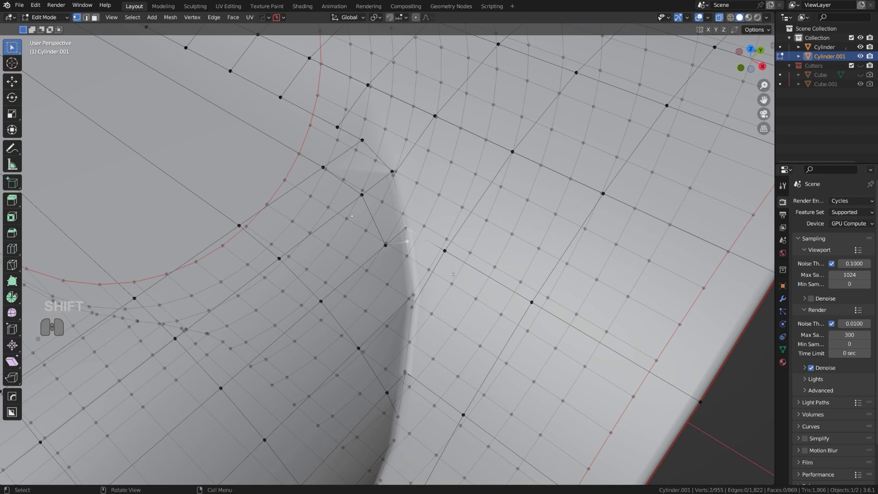
middle_click_drag(410, 232, 373, 225)
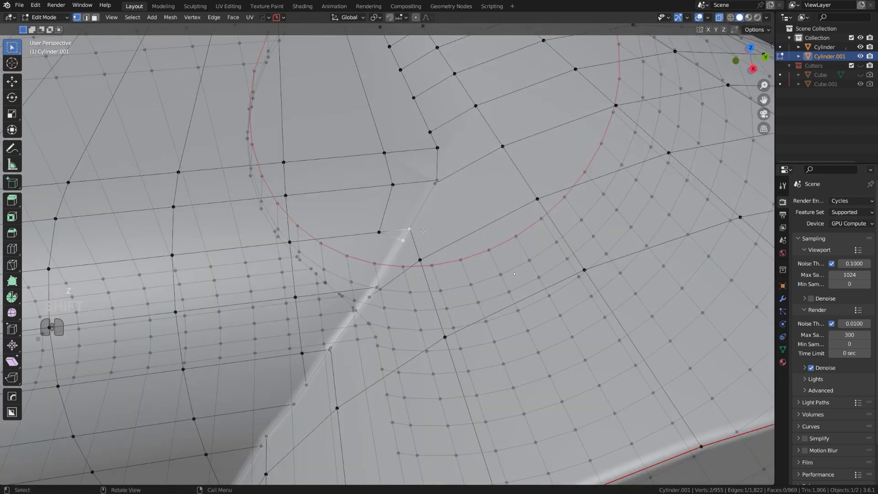
left_click(411, 229, "shift")
key("1")
middle_click_drag(479, 251, 437, 233)
left_click(437, 175, "shift")
key("1")
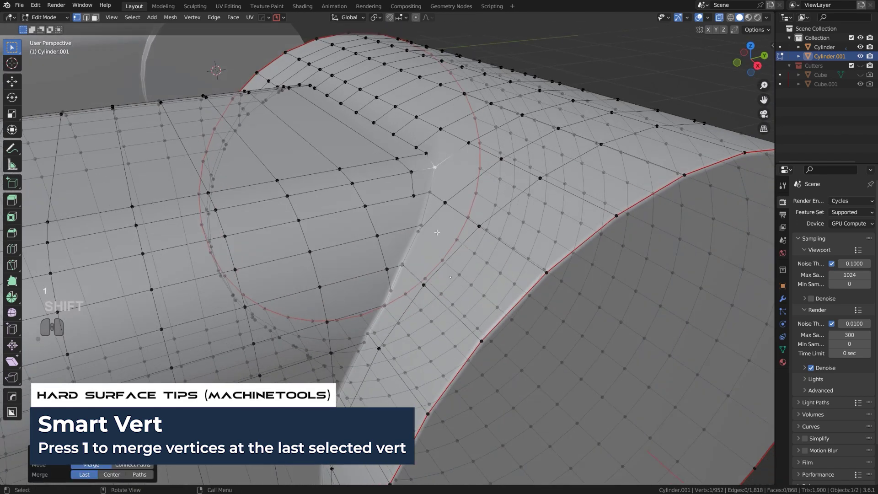
Step: Merge the two neighbouring vertex pairs down the junction curve at their centers with Smart Vert
left_click(421, 227)
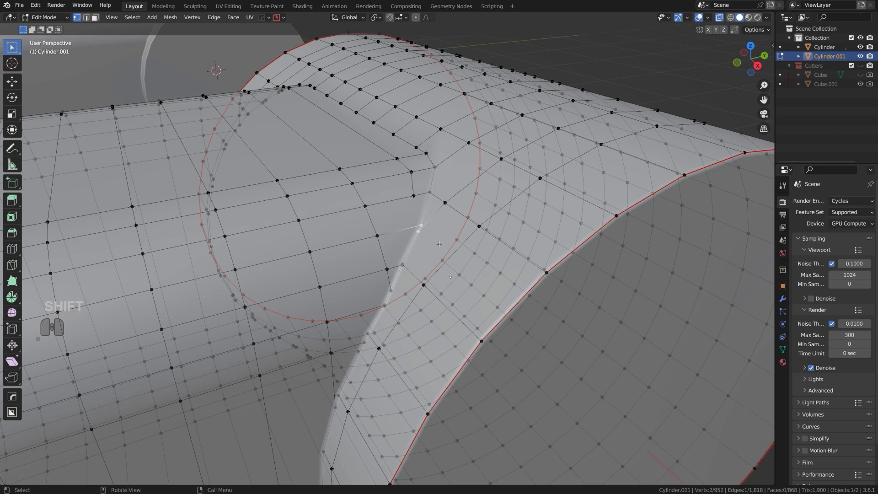
key("shift+1")
left_click(401, 266)
left_click(402, 265, "shift")
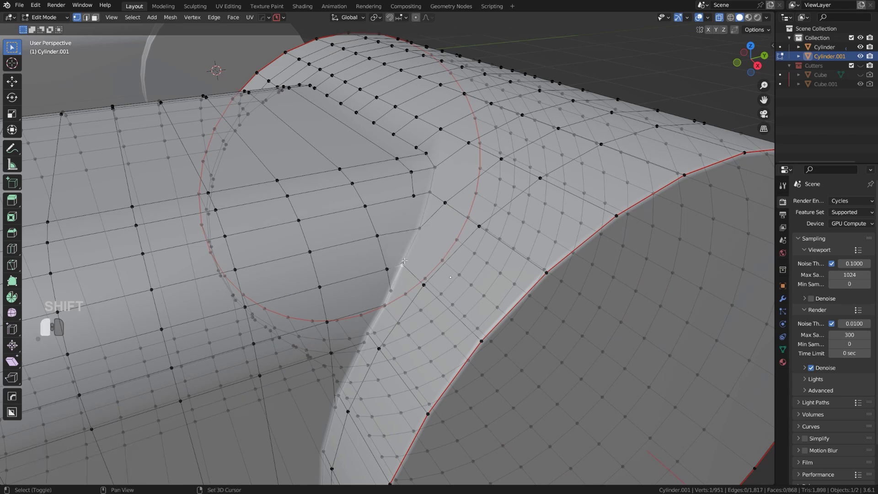
key("shift+1")
middle_click_drag(404, 262, 446, 215, "shift")
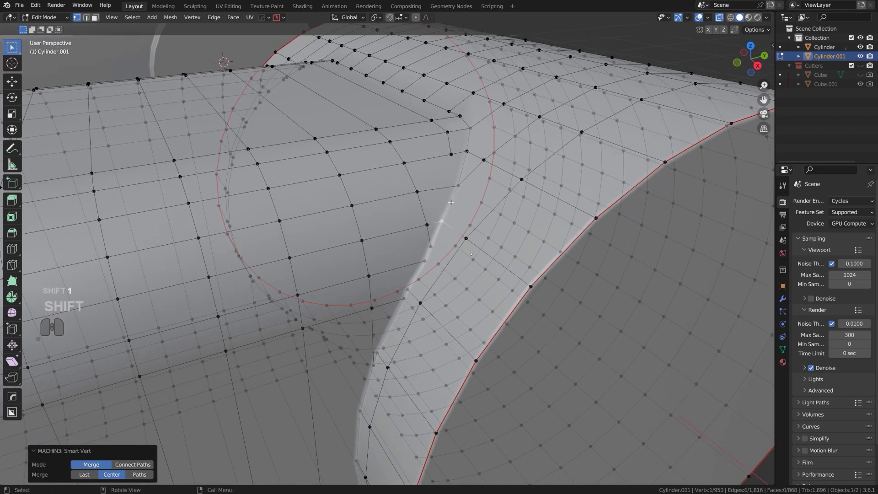
Step: Cut a supporting edge line on the bar with the Knife tool, running alongside the curved junction from its upper corner
key("k")
left_click(451, 154)
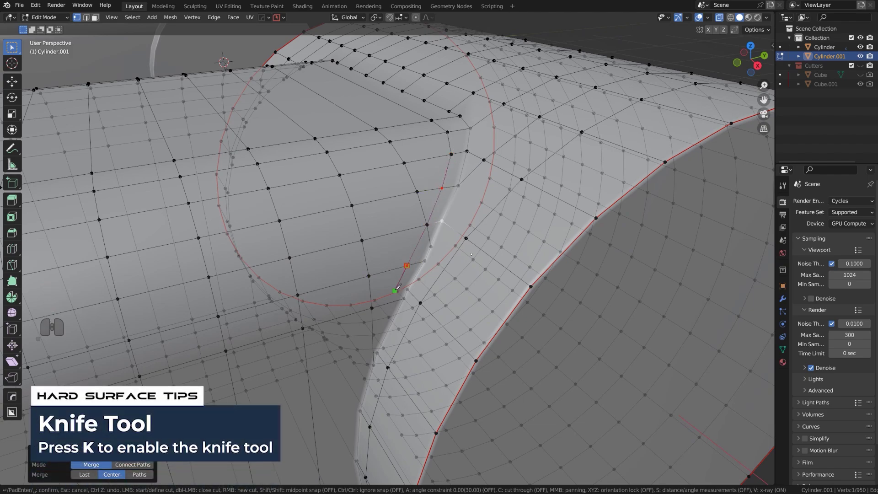
middle_click_drag(397, 288, 383, 277)
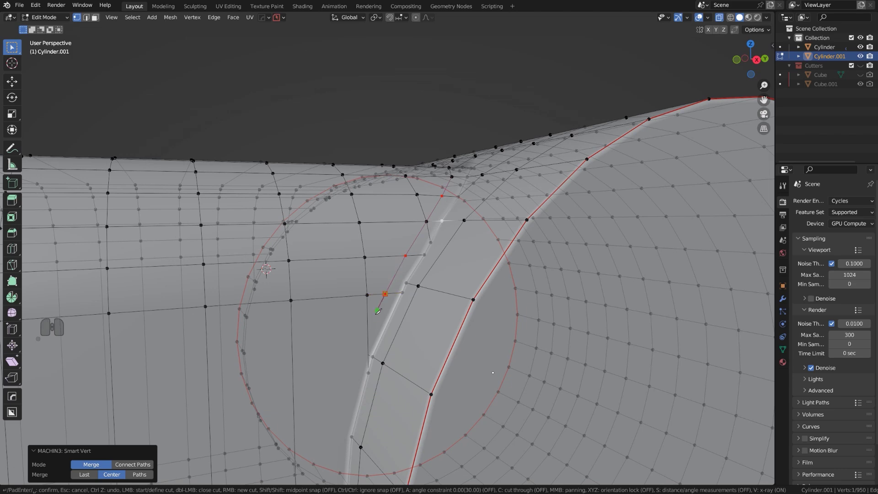
left_click(368, 335)
key("space")
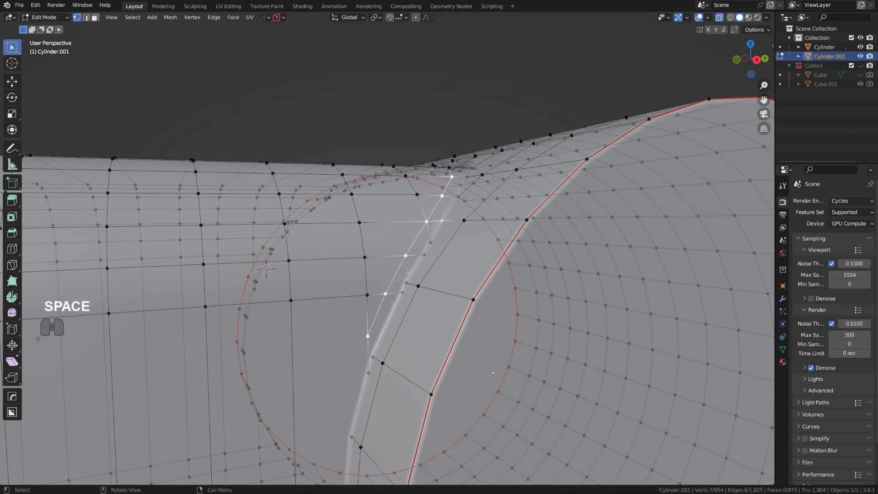
Step: Merge the remaining close vertex pairs on the lower junction curve with Smart Vert
left_click(369, 369)
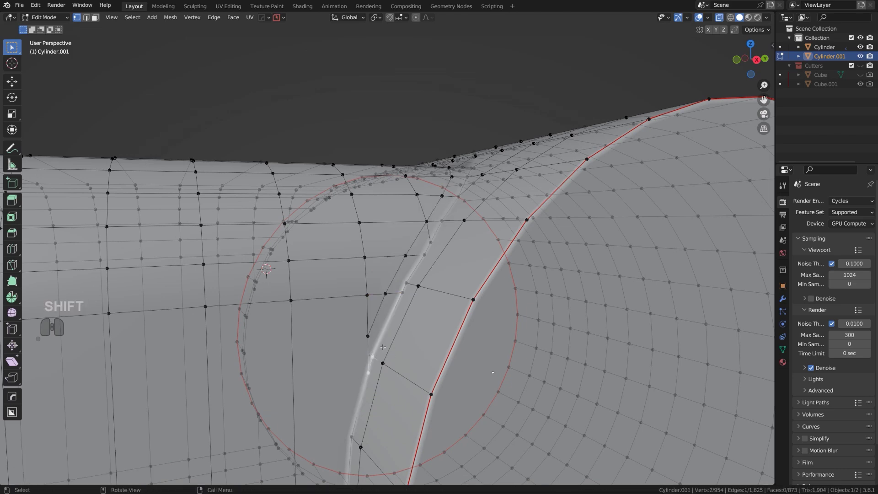
mouse_move(383, 347)
middle_mouse_down()
mouse_move(408, 354)
mouse_move(395, 351)
middle_mouse_up()
key("1")
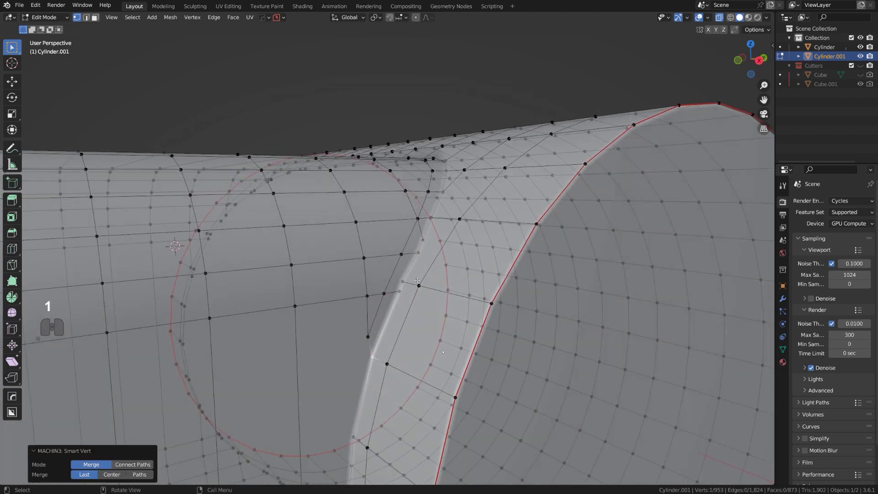
middle_click_drag(418, 280, 417, 254)
key("1")
left_click(418, 253)
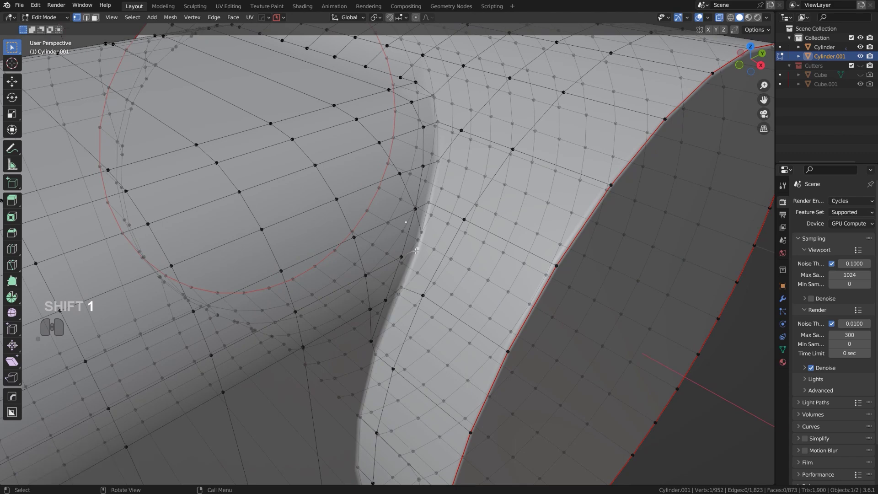
Step: Even out the junction curve with two Vertex Slides, using factors of about 0.229 and 0.106
middle_click_drag(485, 289, 476, 278)
key("g")
key("g")
left_click(477, 272)
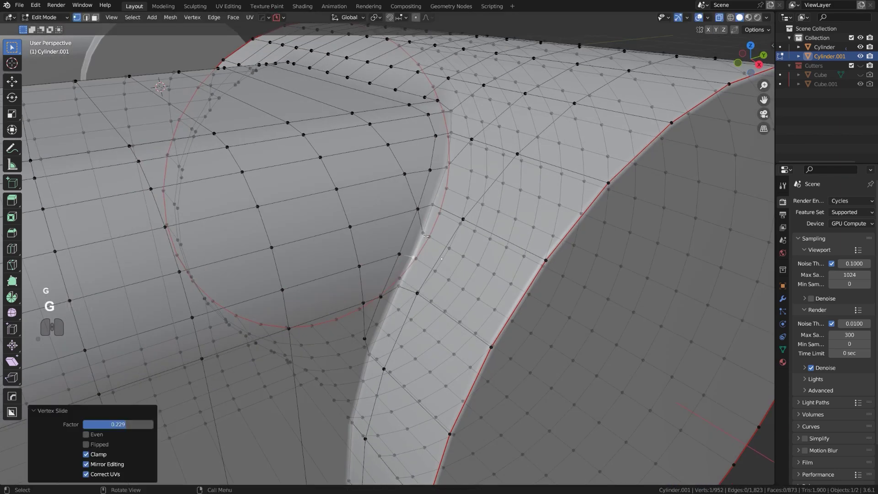
key("g")
key("g")
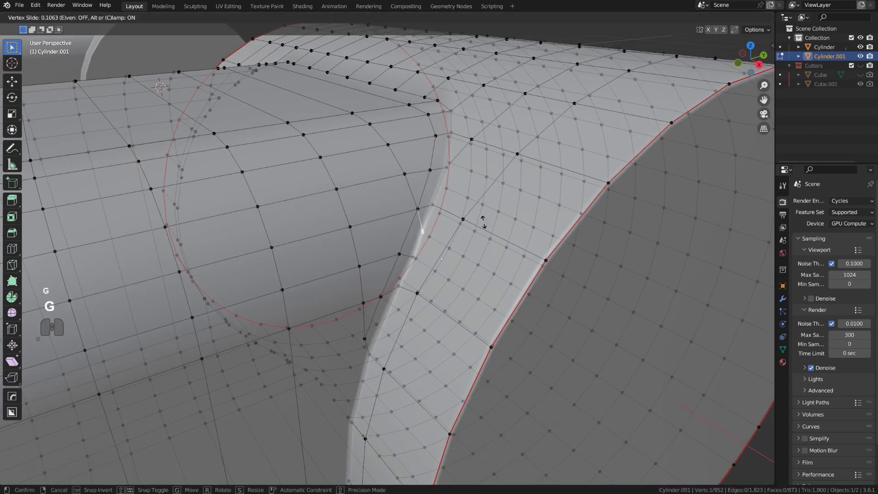
left_click(484, 221)
Step: Inspect the cleaned junction's shading up close in Object Mode
key("Tab")
middle_click_drag(427, 227, 443, 240)
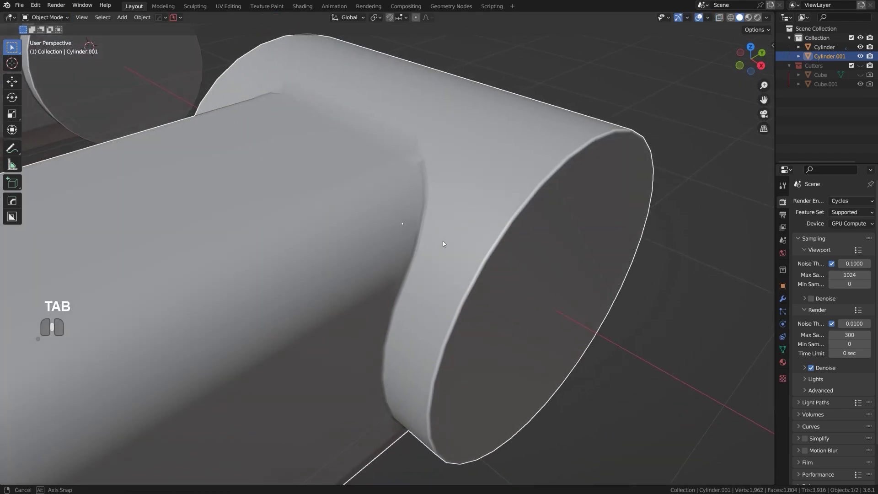
scroll(418, 194, "up", 3)
middle_click_drag(418, 194, 426, 298, "shift")
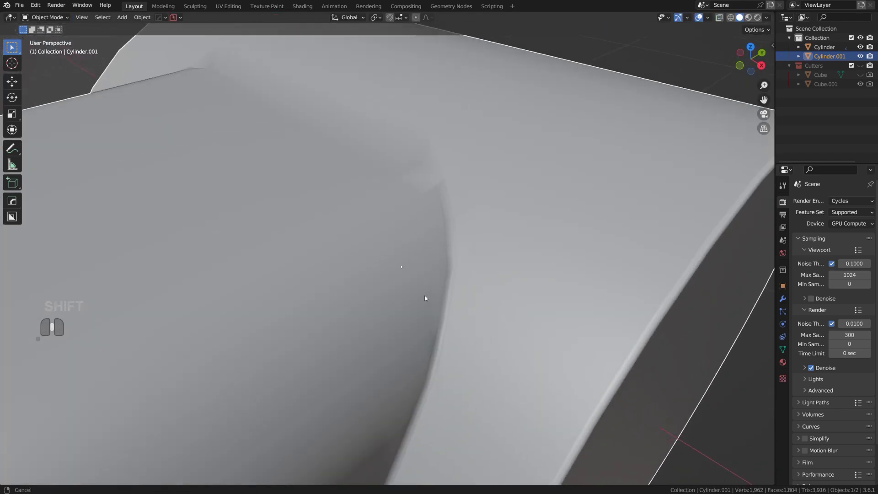
scroll(466, 197, "up", 1)
middle_click_drag(467, 194, 441, 249)
Step: Examine the mesh topology around the junction's upper corner from several angles in Edit Mode
key("Tab")
scroll(445, 223, "down", 3)
key("Tab")
left_click(502, 277)
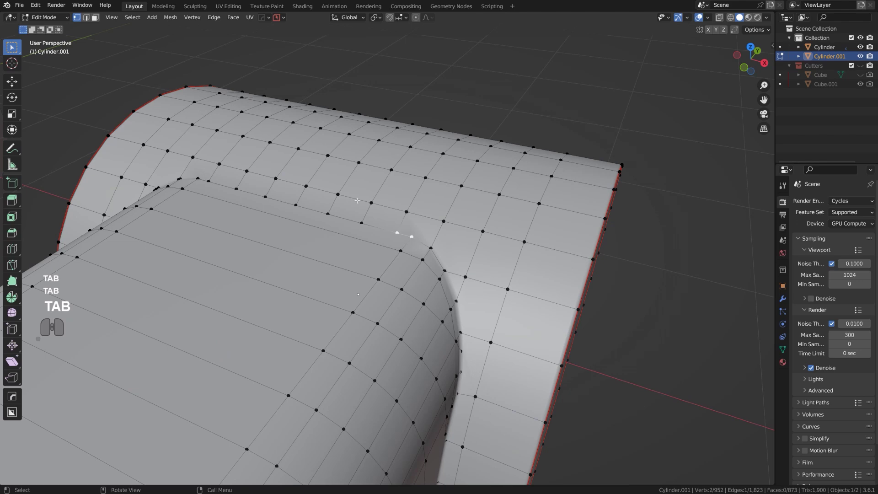
middle_click_drag(357, 200, 322, 209)
middle_click_drag(391, 205, 310, 214, "shift")
scroll(311, 215, "up", 2)
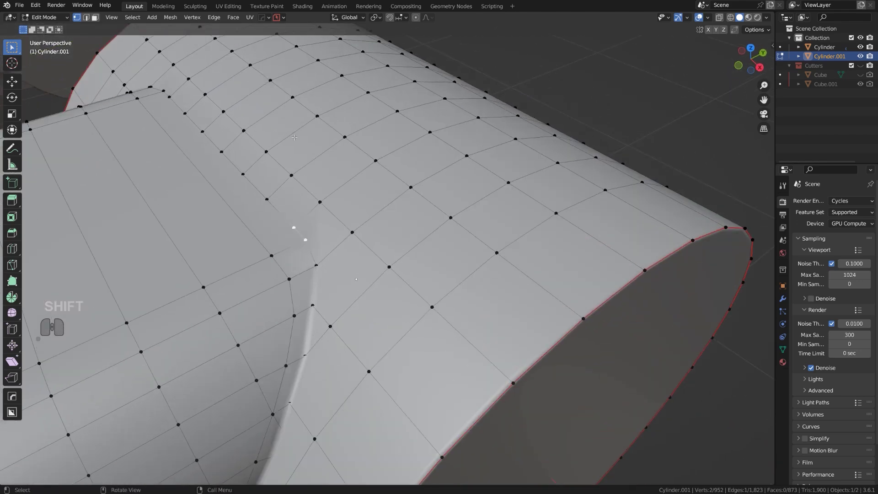
middle_click_drag(294, 137, 390, 151, "shift")
scroll(389, 151, "down", 3)
middle_click_drag(393, 186, 406, 200)
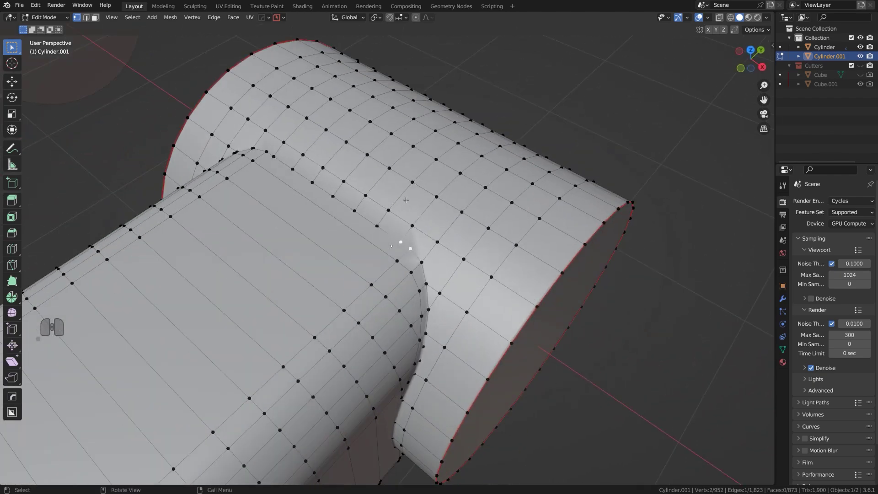
middle_click_drag(381, 237, 471, 252)
Step: Symmetrize the mesh in two passes with MESHmachine to copy the cleaned junction across, and return to Object Mode
key("alt+x")
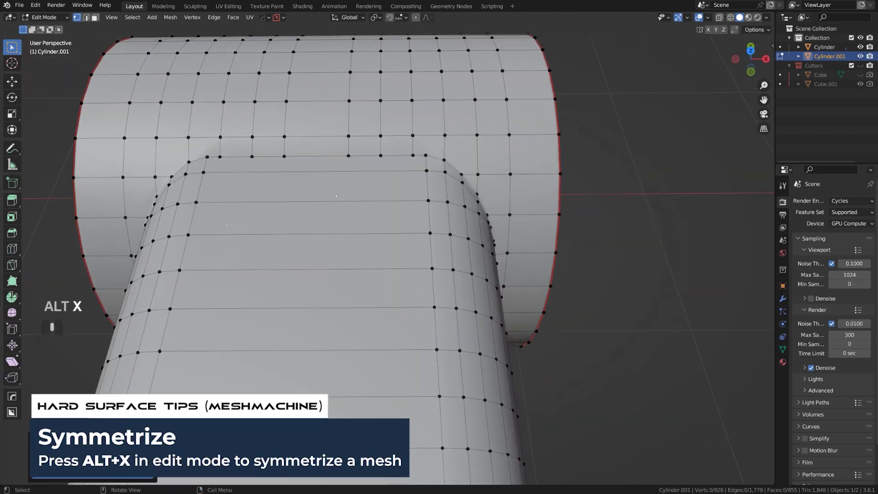
middle_click_drag(229, 225, 330, 155)
key("alt+x")
key("Tab")
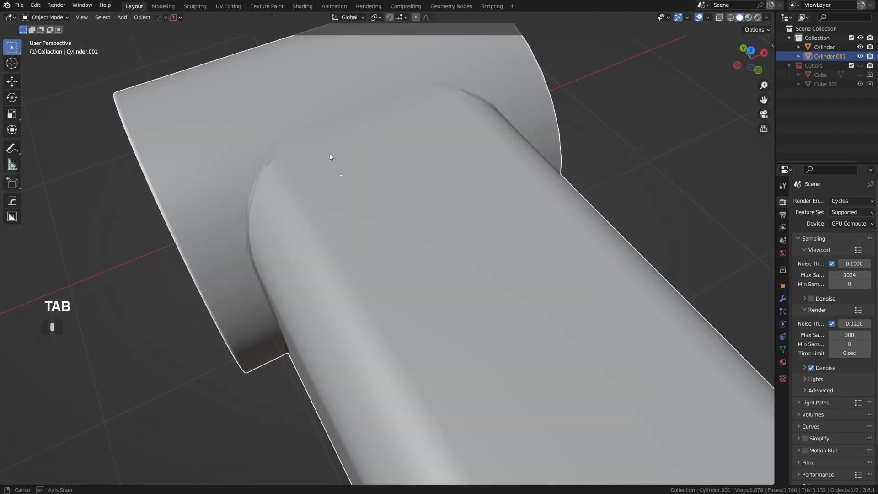
middle_click_drag(330, 154, 307, 142)
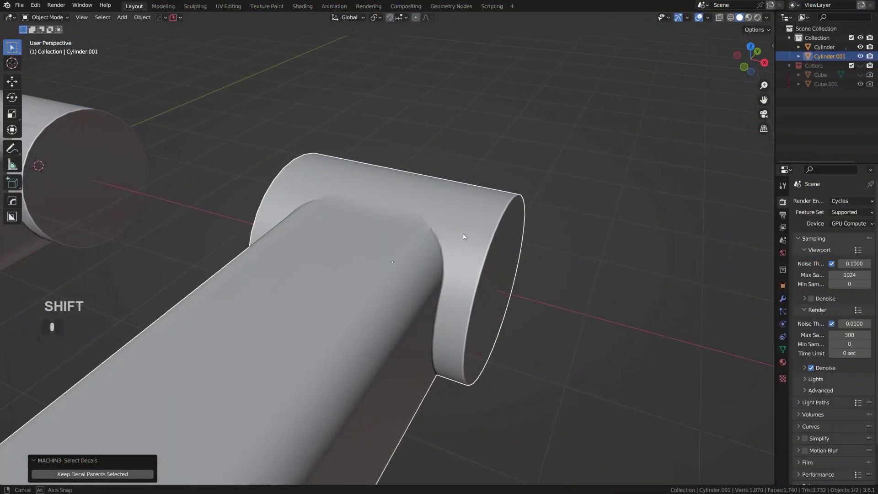
Step: Check the flat upper junction edges in edge selection mode and the object's modifier settings in HOps Helper
scroll(436, 206, "up", 2)
key("Tab")
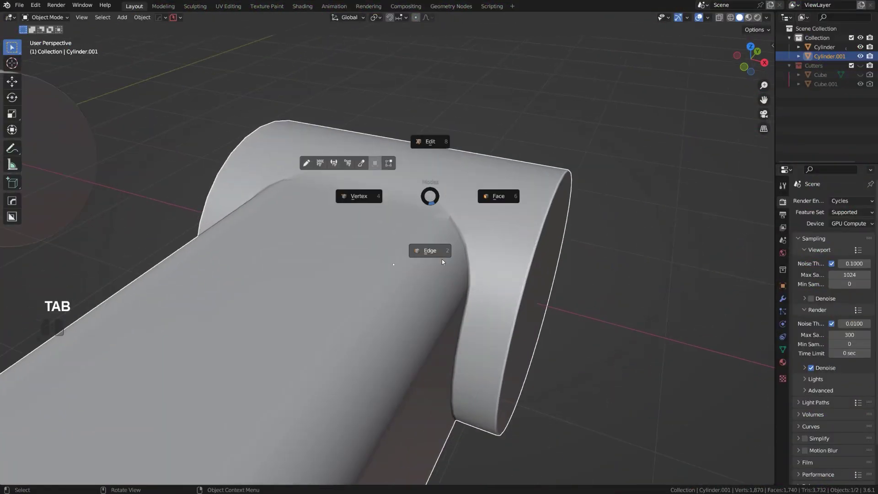
left_click(429, 251)
middle_click_drag(430, 251, 417, 251, "shift")
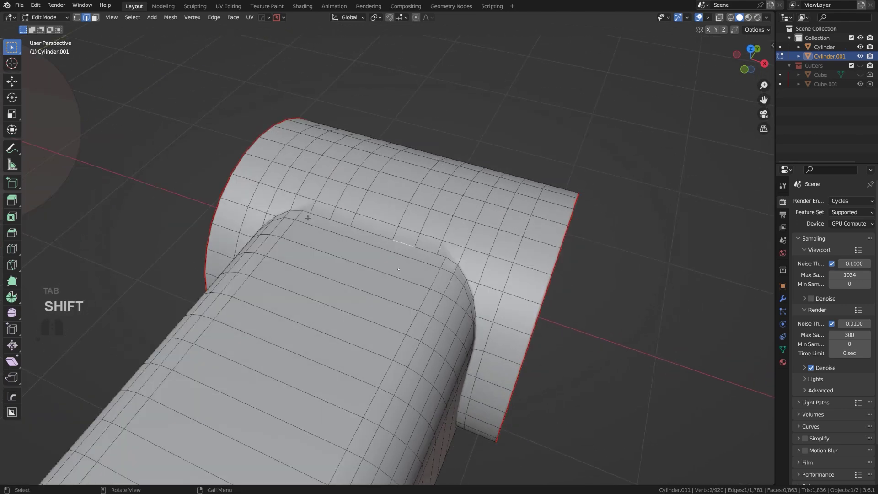
key("Tab")
key("ctrl+grave")
left_click_drag(480, 185, 644, 144)
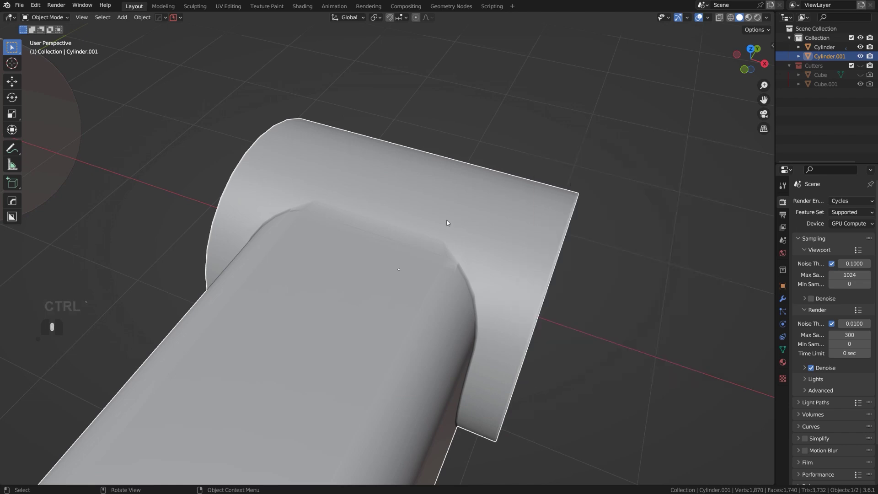
Step: Set the Bevel modifier's limit angle to 28° in HOps Helper and check the junction's edges
middle_click_drag(448, 222, 498, 234)
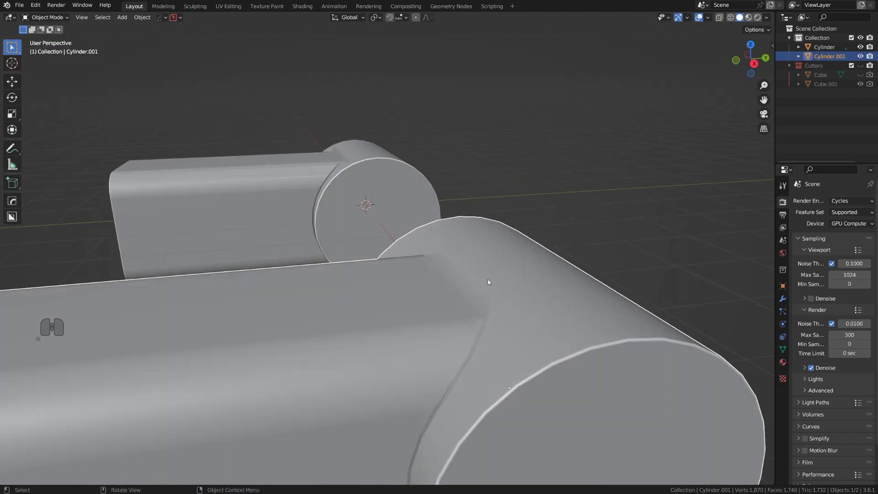
middle_click_drag(499, 287, 541, 232)
key("ctrl+grave")
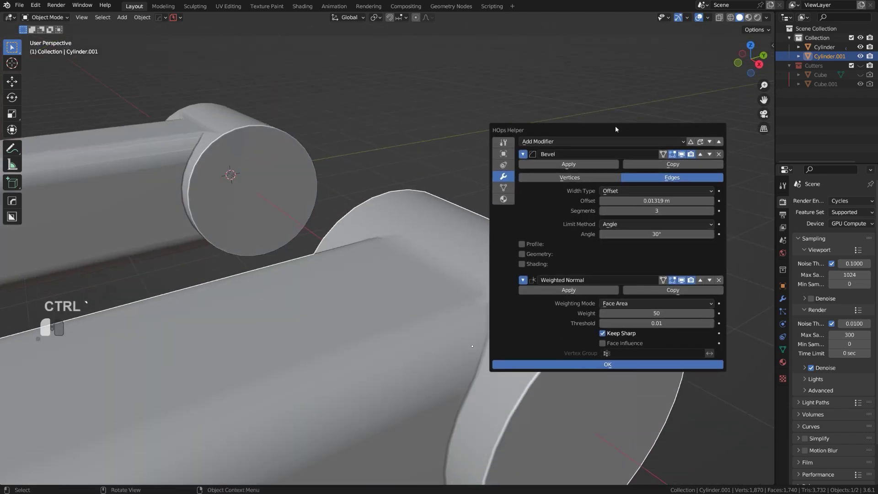
left_click_drag(616, 129, 649, 124)
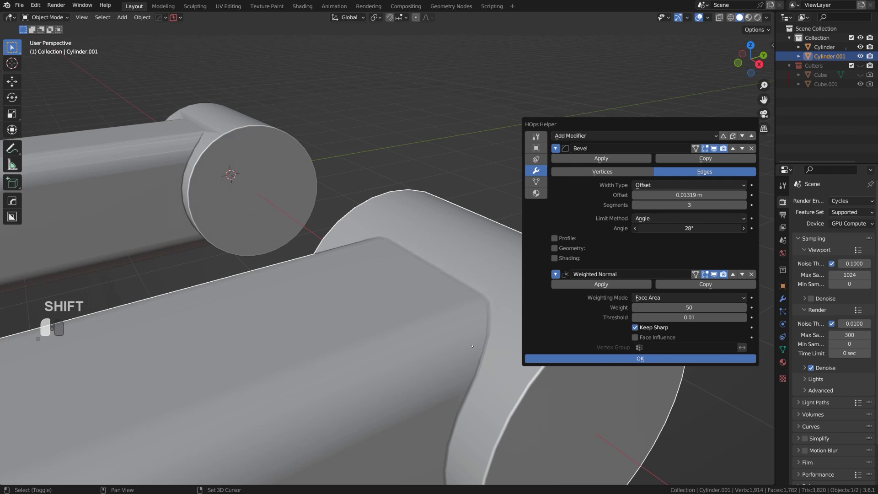
middle_click_drag(373, 280, 440, 247)
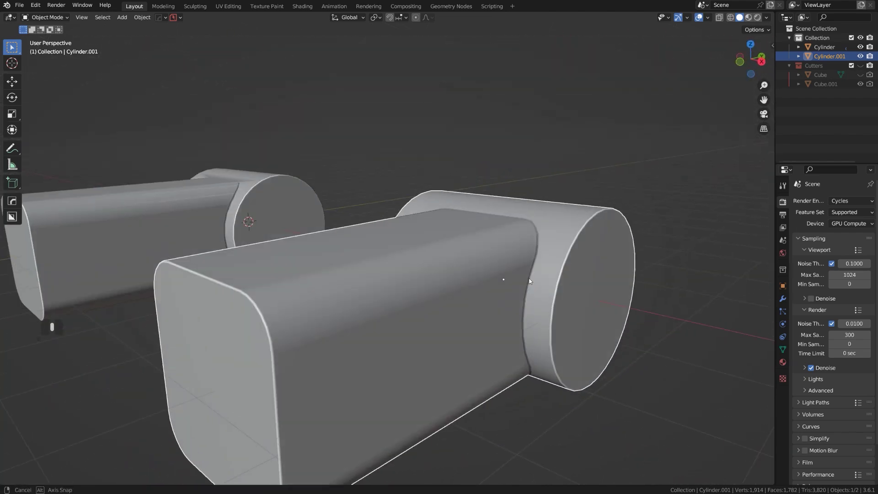
Step: Try a 12° limit angle on the Bevel modifier in HOps Helper, and undo the change
key("ctrl+grave")
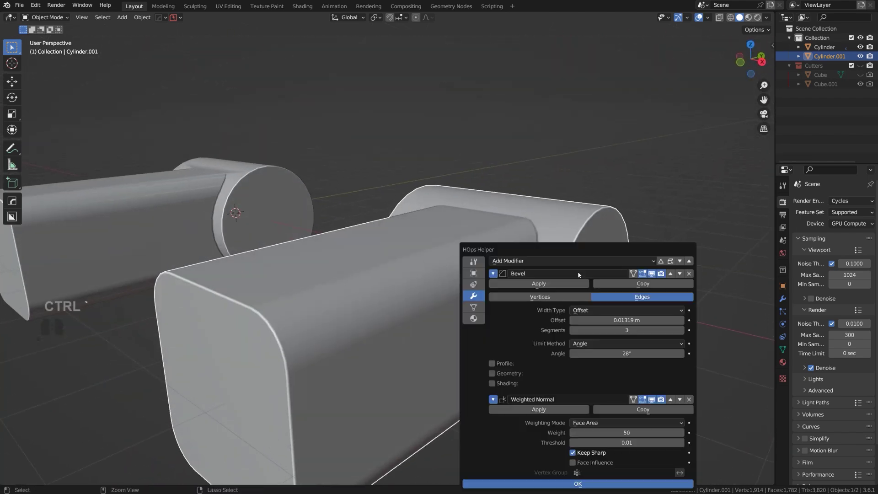
left_click_drag(588, 247, 731, 165)
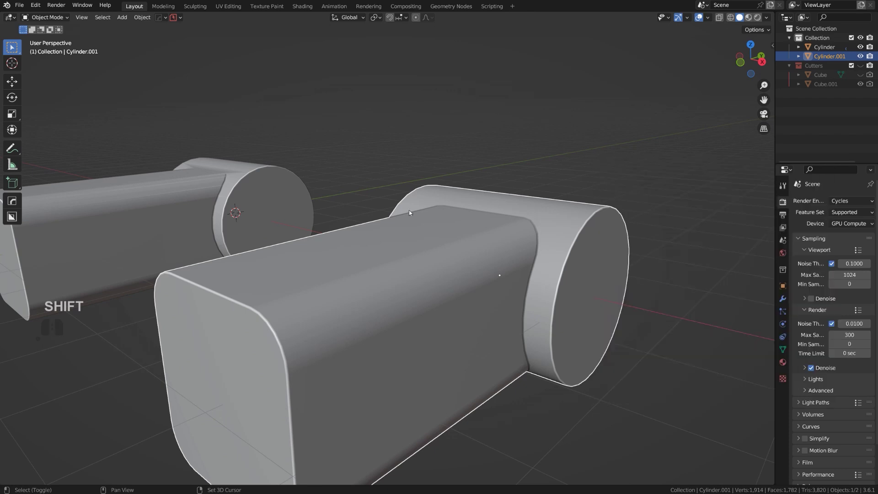
middle_click_drag(409, 210, 409, 185, "shift")
key("ctrl+grave")
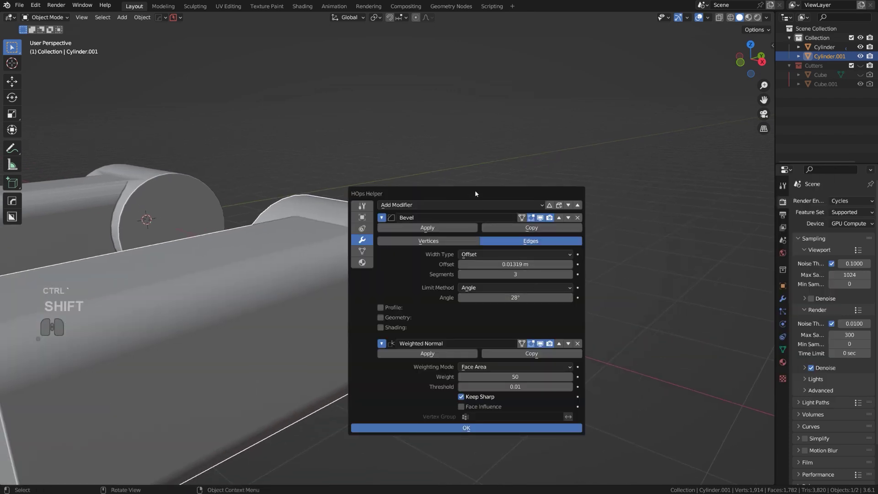
left_click_drag(475, 192, 608, 143)
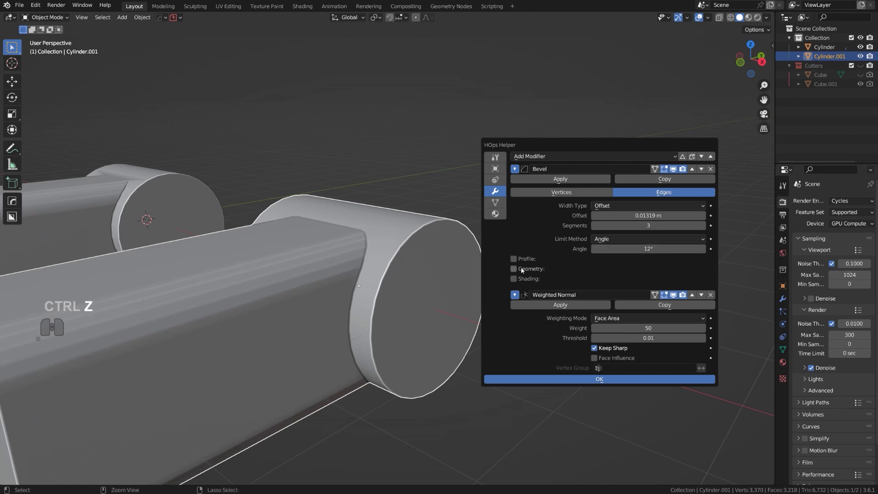
middle_click_drag(420, 238, 528, 230)
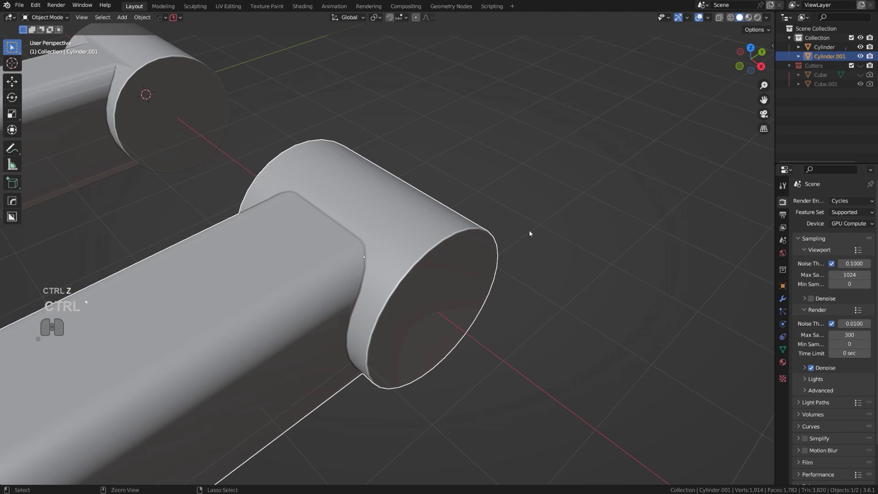
key("ctrl+grave")
Step: Examine the junction's shading and the bar's closely spaced edge loops in Object and Edit Mode
middle_click_drag(411, 251, 502, 225, "shift")
scroll(443, 263, "up", 4)
key("Tab")
scroll(404, 254, "down", 4)
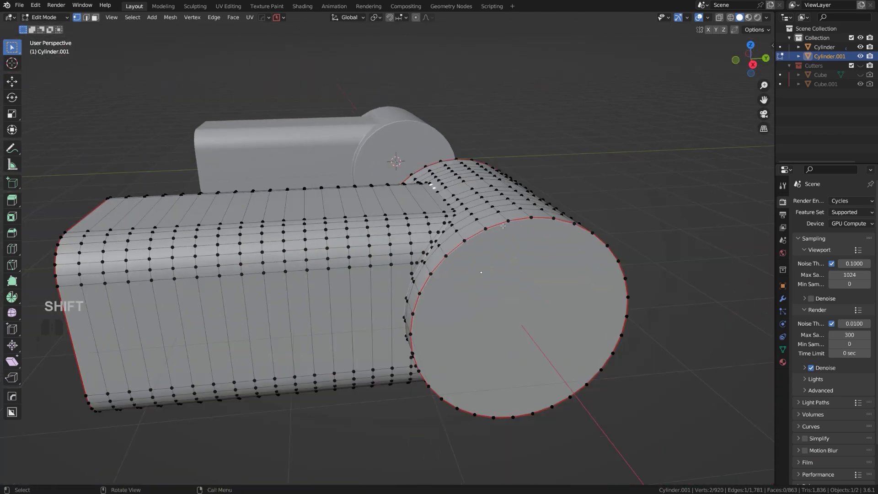
key("Tab")
middle_click_drag(422, 204, 325, 252)
key("Tab")
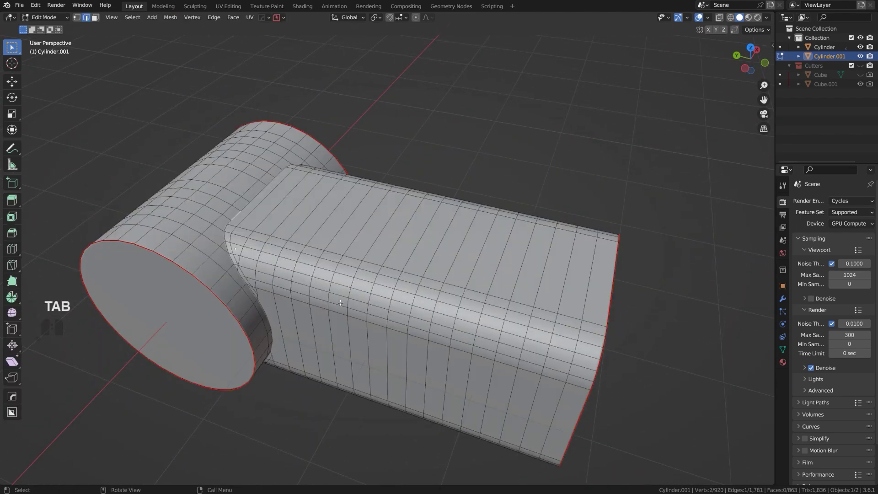
middle_click_drag(341, 303, 334, 283)
left_click(331, 286, "alt")
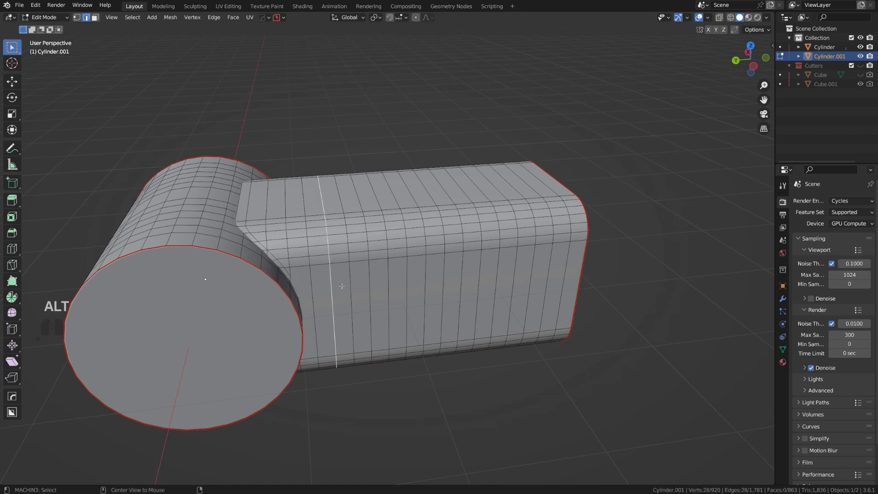
key("Tab")
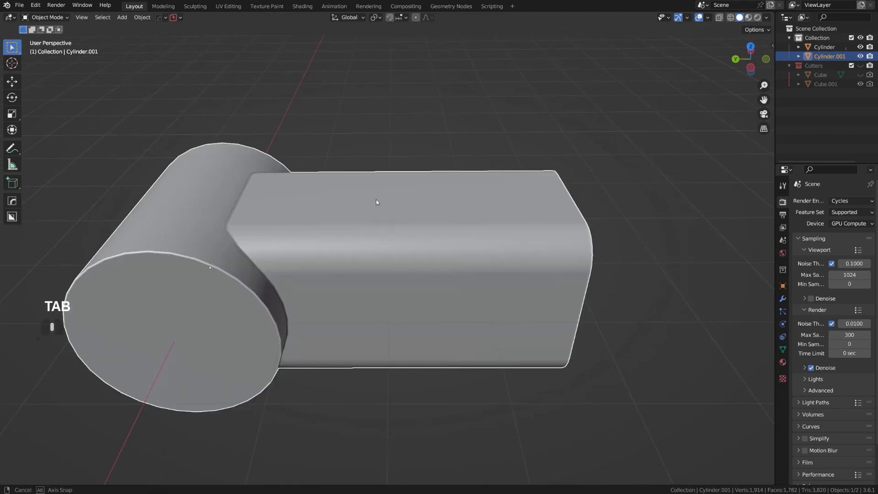
middle_click_drag(379, 200, 404, 229)
Step: Try HOps Clean Mesh on the joined object, inspect the junction vertices in Edit Mode, and undo the cleanup
key("q")
mouse_move(403, 229)
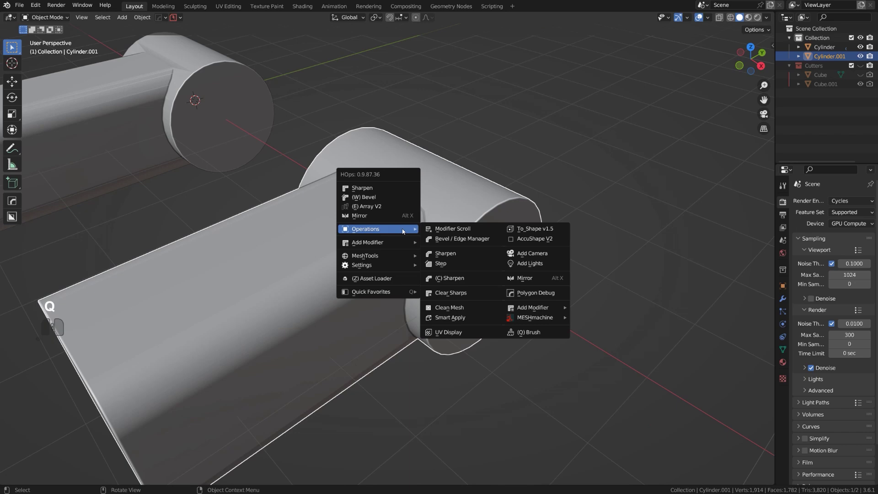
left_click(459, 306)
middle_click_drag(433, 261, 435, 246)
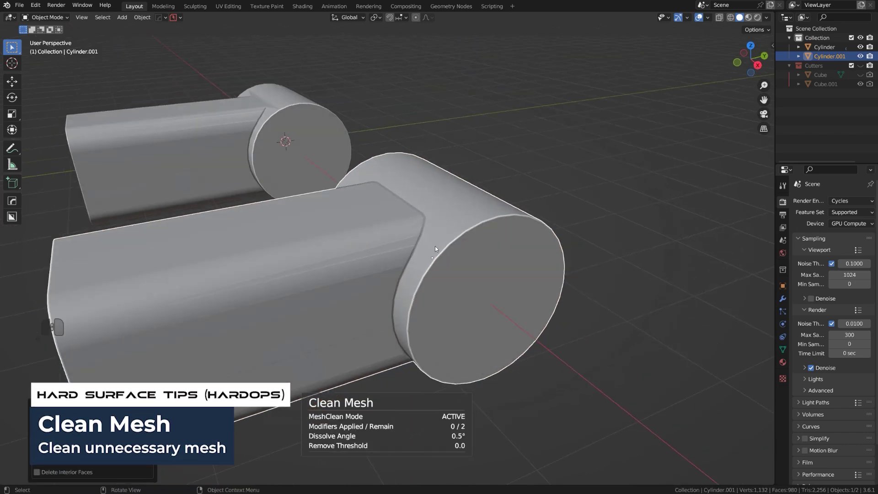
key("Tab")
scroll(402, 239, "up", 8)
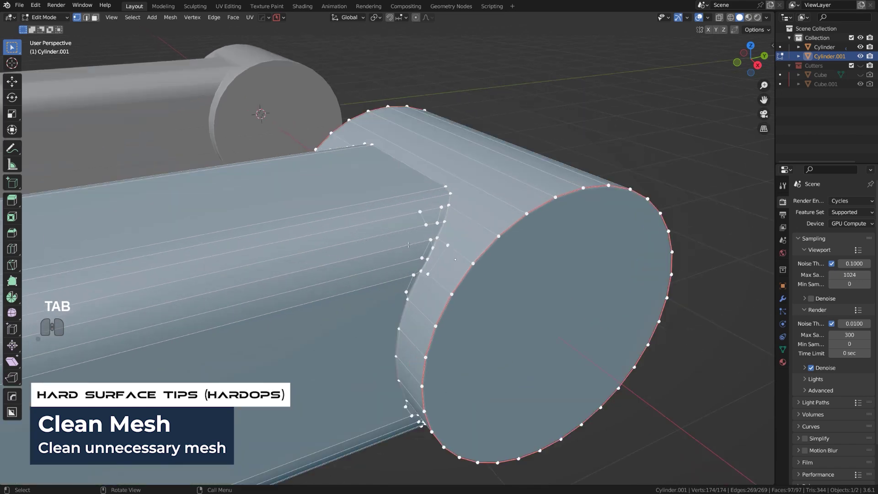
scroll(438, 229, "up", 4)
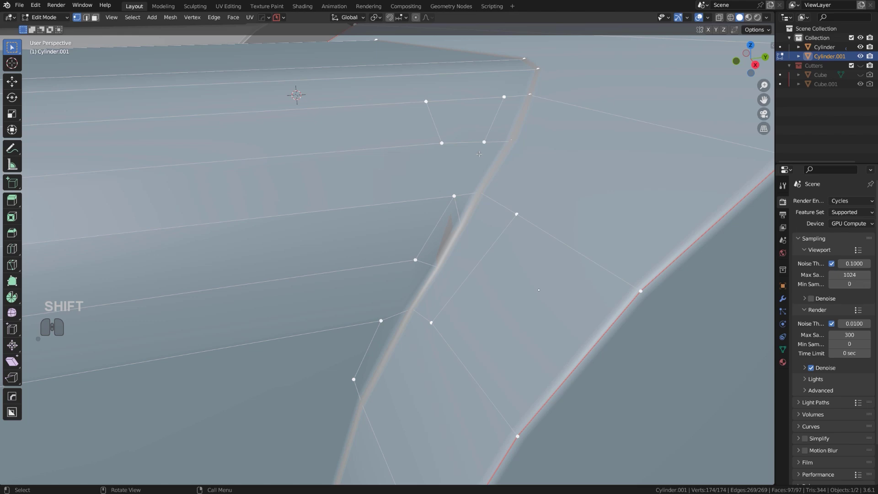
scroll(447, 217, "down", 5)
key("ctrl+z")
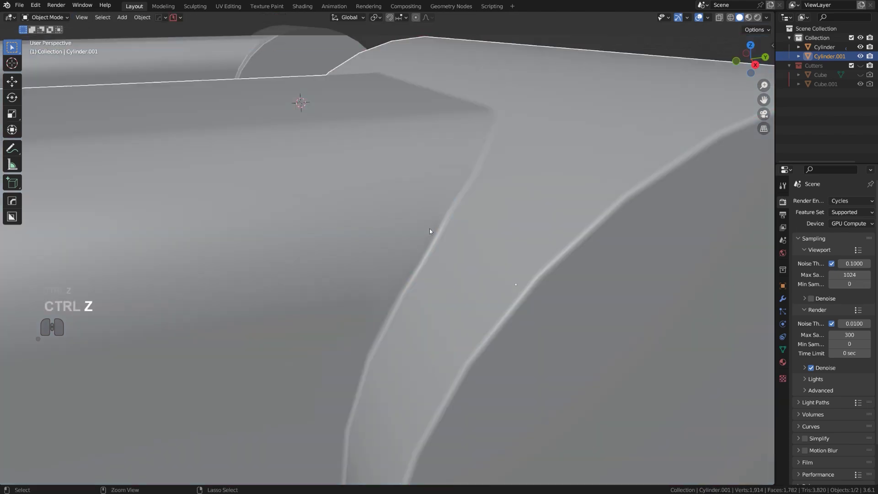
Step: Merge two neighbouring vertices on the junction's curved edge with MACHIN3 Smart Vert, using Merge at Last
key("Tab")
scroll(411, 270, "down", 2)
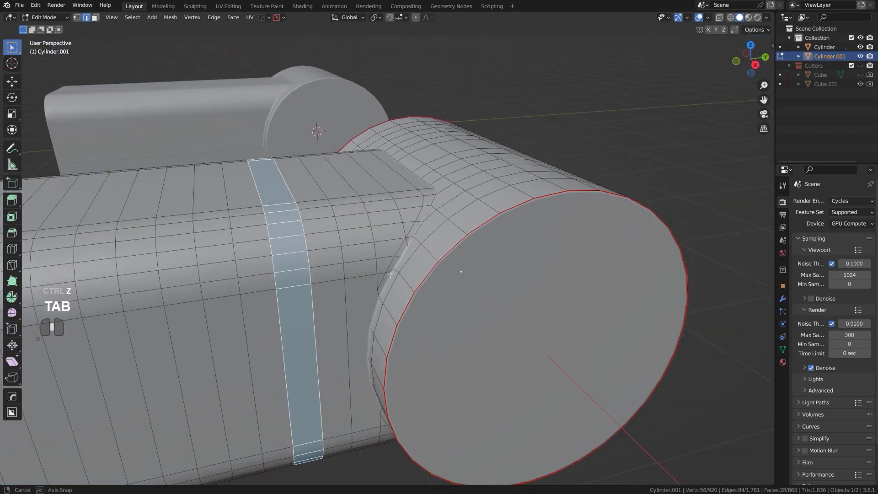
scroll(389, 247, "up", 6)
key("Tab")
left_click(419, 237)
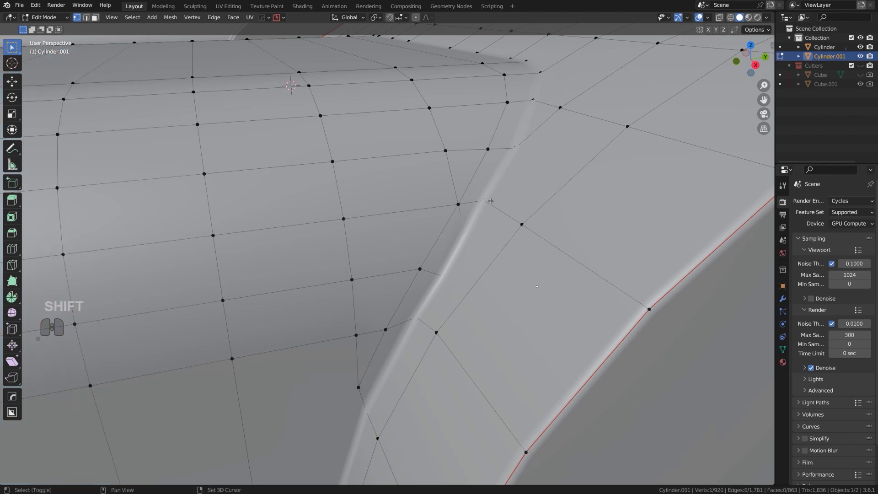
key("1")
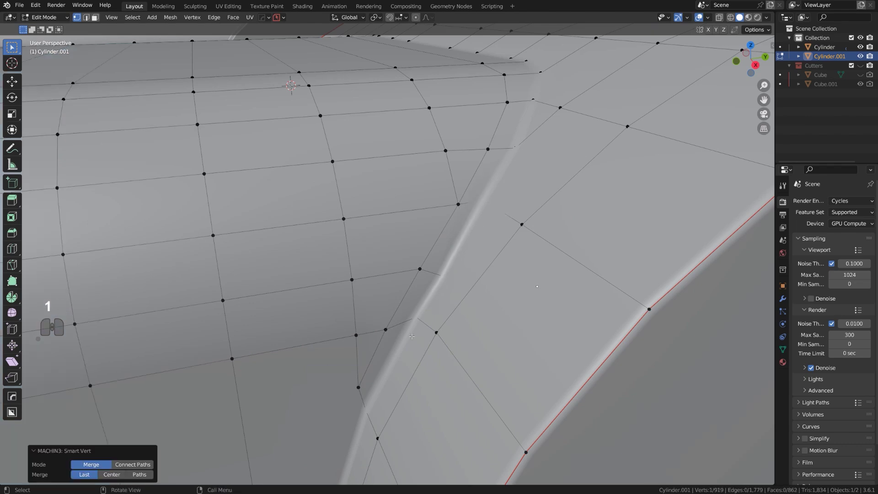
Step: Symmetrize the mesh to copy the merged junction vertex across, and check the shading in Object Mode
scroll(399, 326, "down", 3)
middle_click_drag(419, 233, 447, 256, "shift")
middle_click_drag(452, 215, 506, 256)
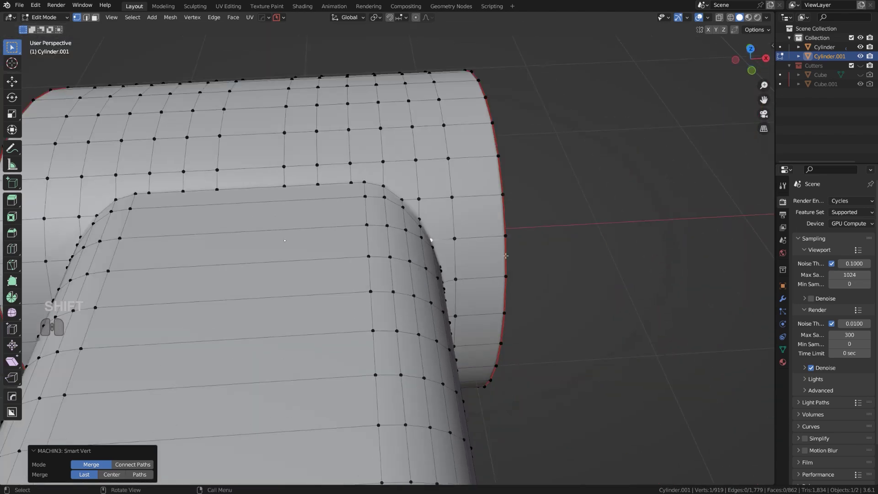
middle_click_drag(402, 268, 429, 233, "shift")
key("alt+x")
key("Tab")
scroll(379, 168, "up", 5)
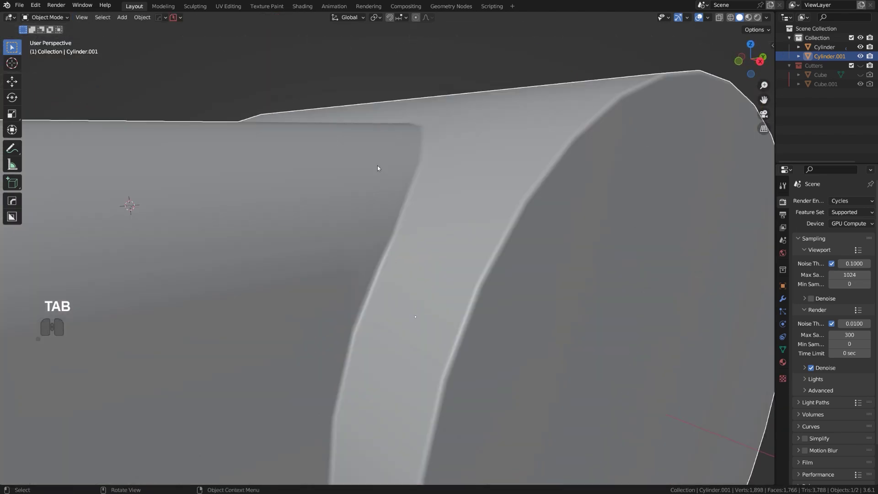
middle_click_drag(378, 167, 385, 214)
Step: Run HOps Clean Mesh again on the object, check the simplified junction topology, and undo the cleanup
scroll(385, 213, "down", 3)
key("q")
mouse_move(463, 229)
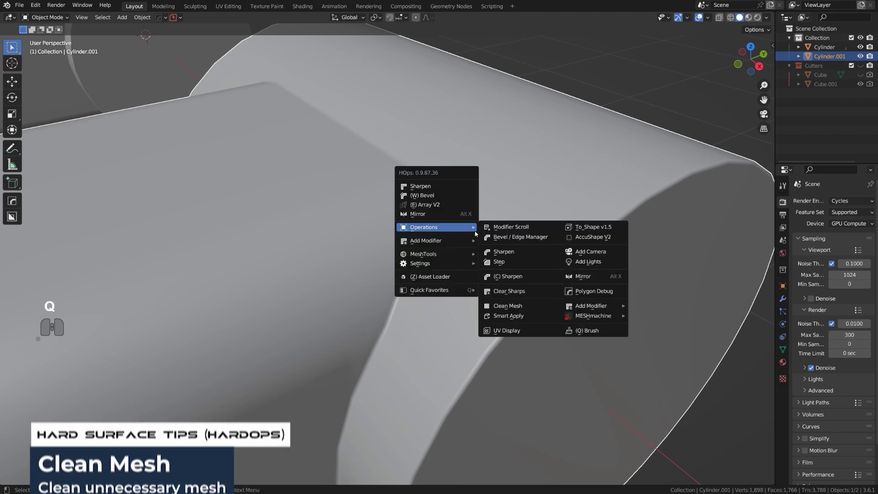
left_click(528, 311)
scroll(416, 293, "down", 2)
middle_click_drag(416, 294, 396, 237)
key("Tab")
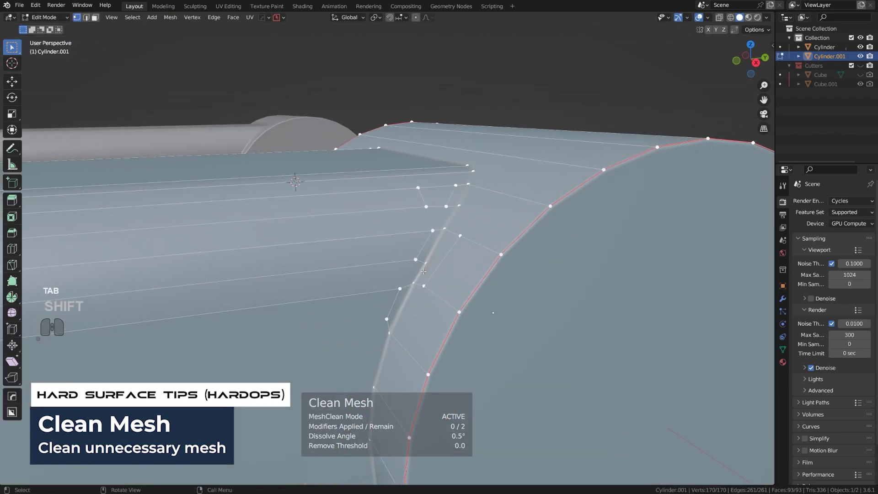
key("ctrl+z")
scroll(419, 269, "down", 3)
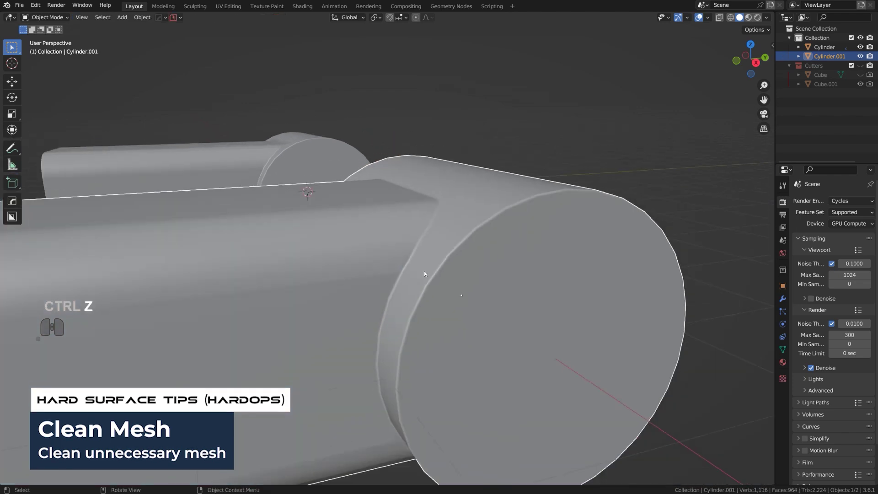
Step: Select the crosswise edge loops along the bar, leaving those nearest the junction, and dissolve the selected edges
middle_click_drag(424, 271, 375, 312)
key("Tab")
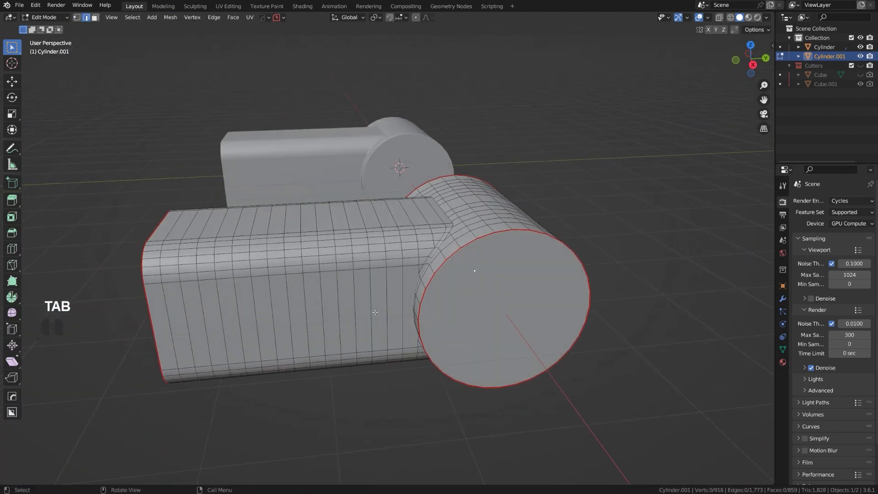
left_click(402, 278, "alt")
left_click(386, 282, "alt+shift")
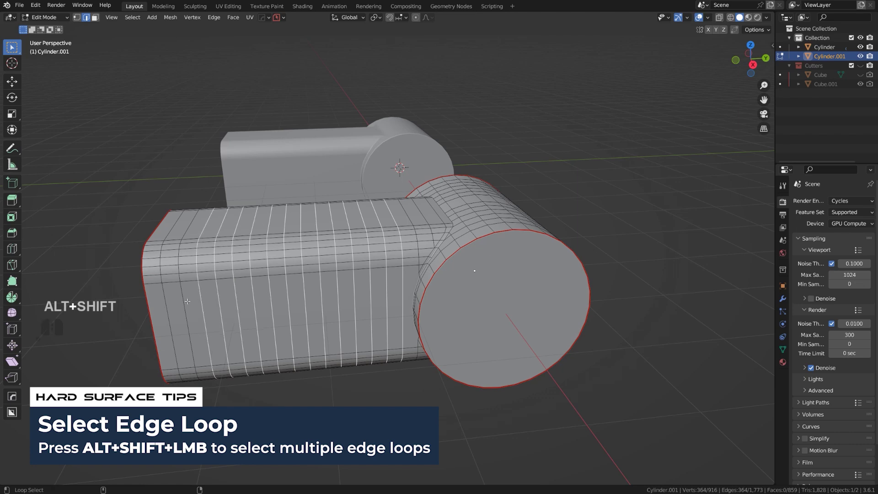
key("x")
left_click(284, 331)
Step: Select the edge loops around the middle of the cylinder between the bar's rounded corners and dissolve them
middle_click_drag(320, 256, 402, 249)
middle_click_drag(403, 249, 436, 286, "shift")
scroll(412, 257, "up", 3)
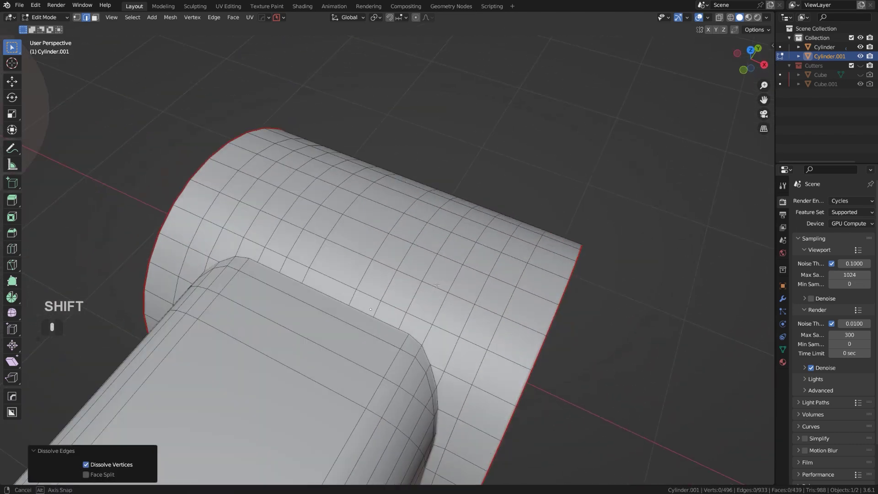
left_click(436, 265, "alt")
left_click(394, 242, "alt+shift")
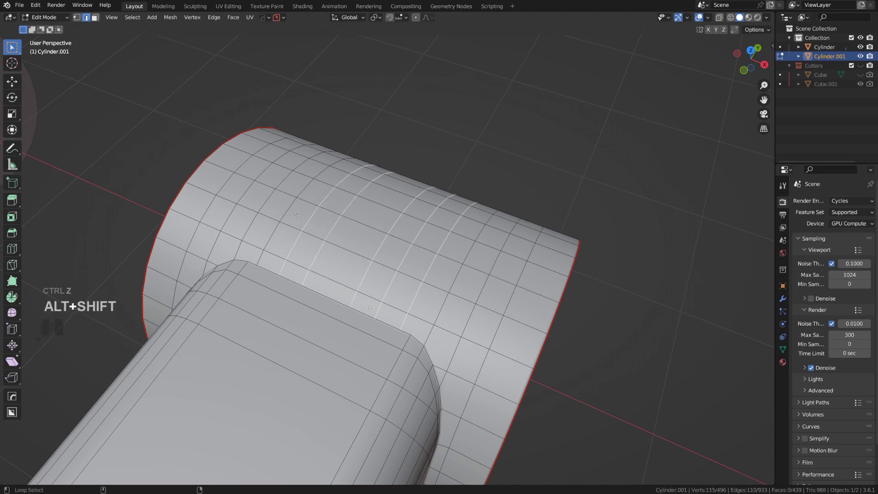
key("x")
left_click(404, 219)
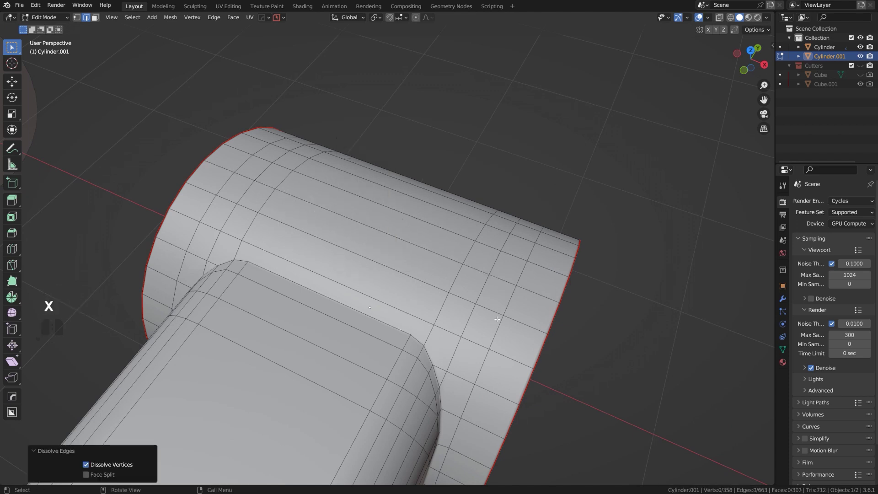
Step: Select the remaining edge path around the cylinder beside the bar's corner as a shortest path and dissolve it
scroll(481, 311, "down", 3)
middle_click_drag(484, 320, 458, 291)
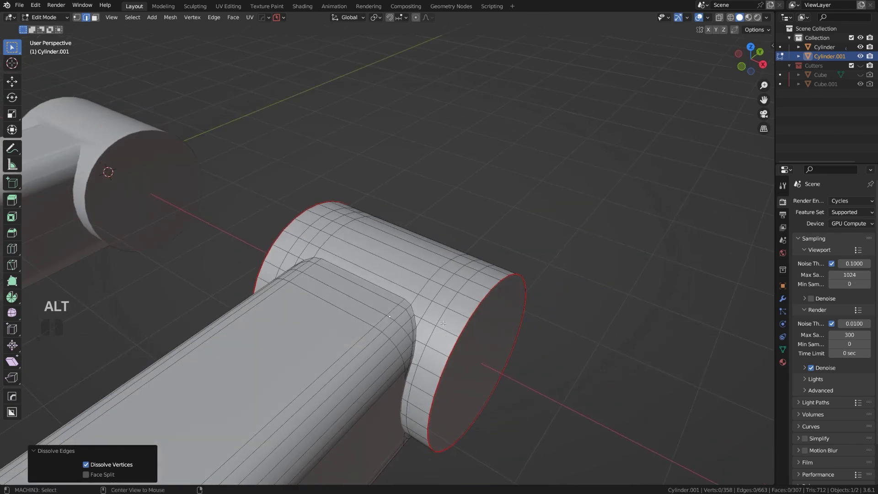
left_click(433, 311, "alt")
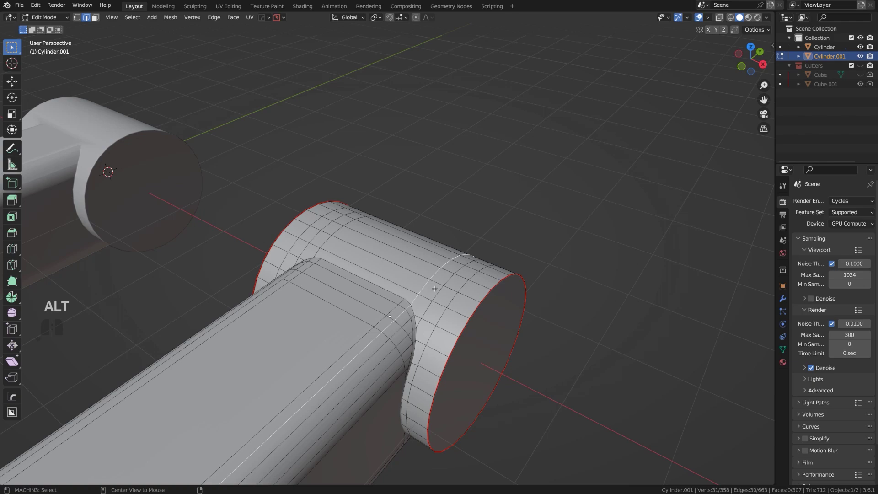
mouse_move(434, 289)
middle_mouse_down()
mouse_move(334, 228)
mouse_move(294, 218)
mouse_move(275, 180)
mouse_move(438, 293)
mouse_move(432, 280)
mouse_move(441, 295)
middle_mouse_up()
left_click(421, 269)
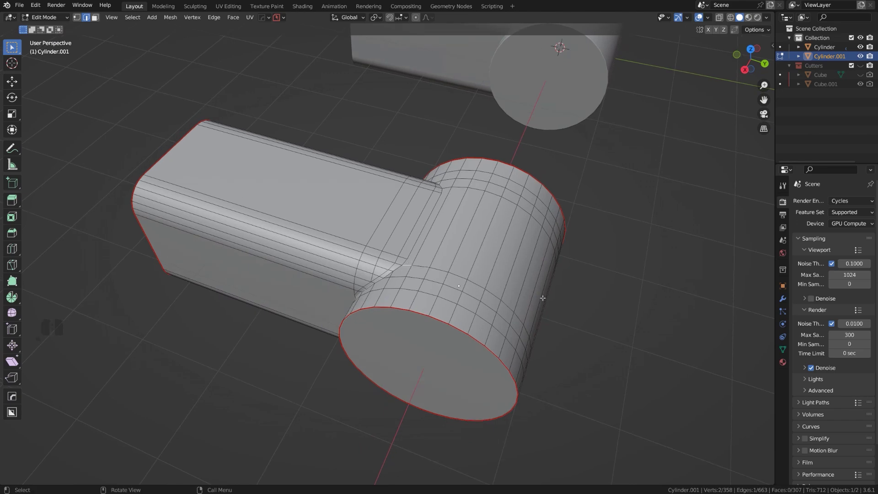
middle_click_drag(543, 298, 467, 219)
left_click(451, 369, "ctrl")
scroll(435, 410, "down", 3)
middle_click_drag(435, 410, 353, 285)
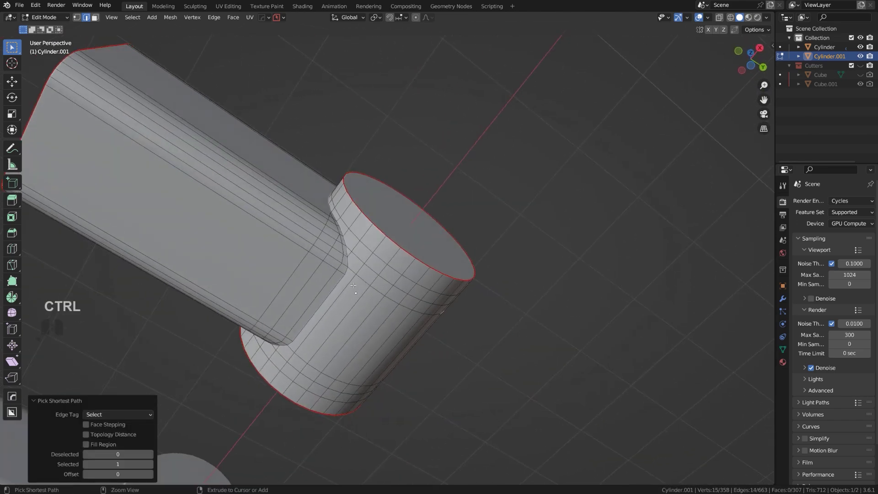
key("x")
left_click(414, 261)
Step: Check the junction's shading in Object Mode and symmetrize the mesh to copy the dissolved edges across
middle_click_drag(414, 262, 330, 291)
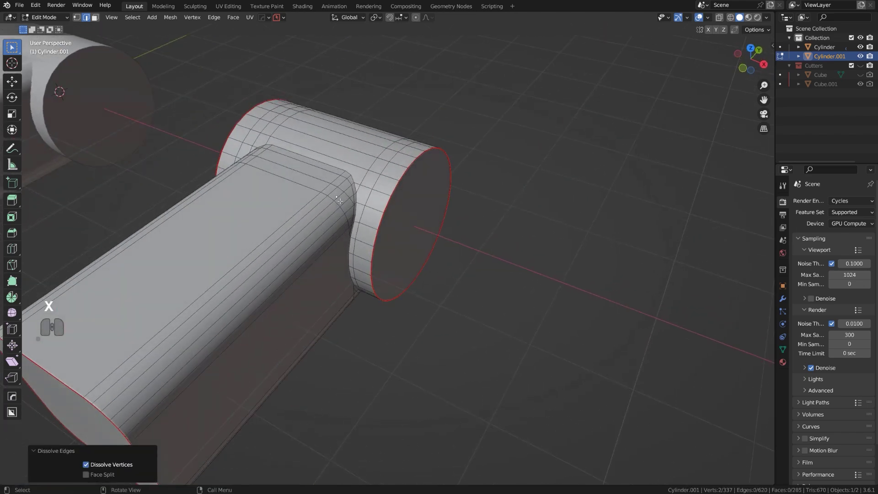
scroll(330, 291, "up", 4)
key("Tab")
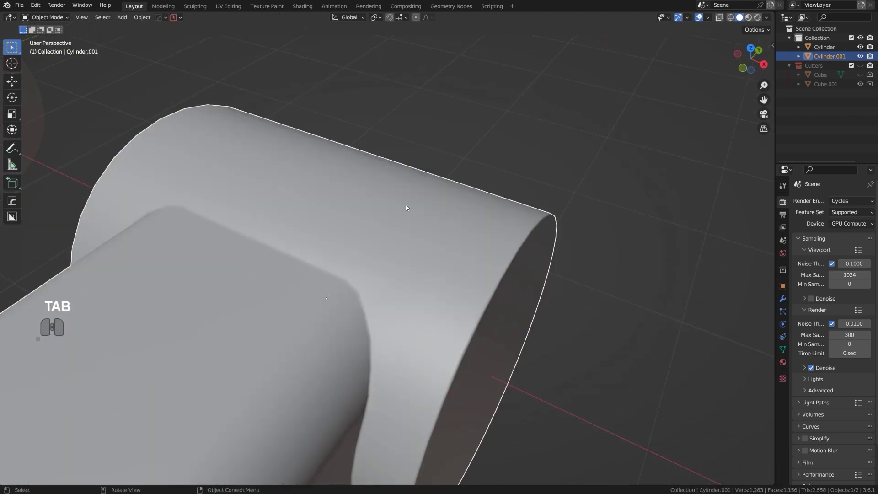
middle_click_drag(397, 333, 401, 188)
key("Tab")
key("alt+x")
key("Tab")
Step: Select both flat end faces of the cylinder and inset them by about 0.21 m
scroll(467, 174, "down", 4)
middle_click_drag(441, 277, 467, 246, "shift")
key("Tab")
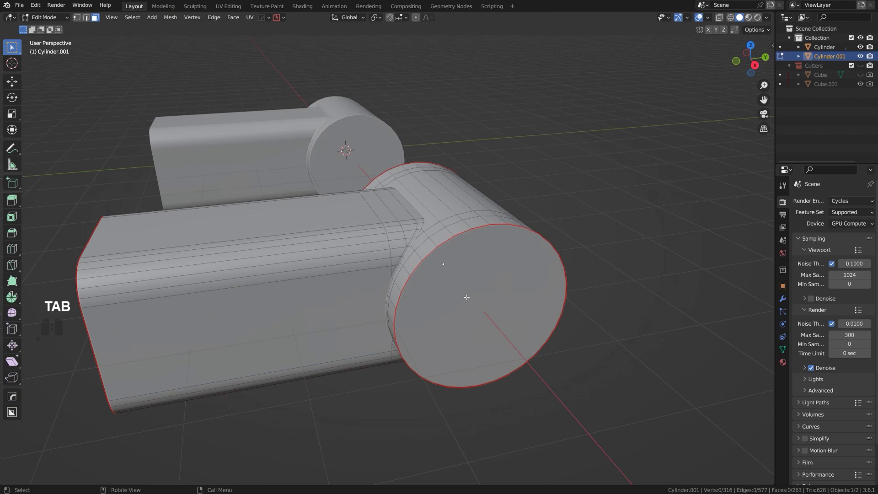
middle_click_drag(456, 291, 425, 230)
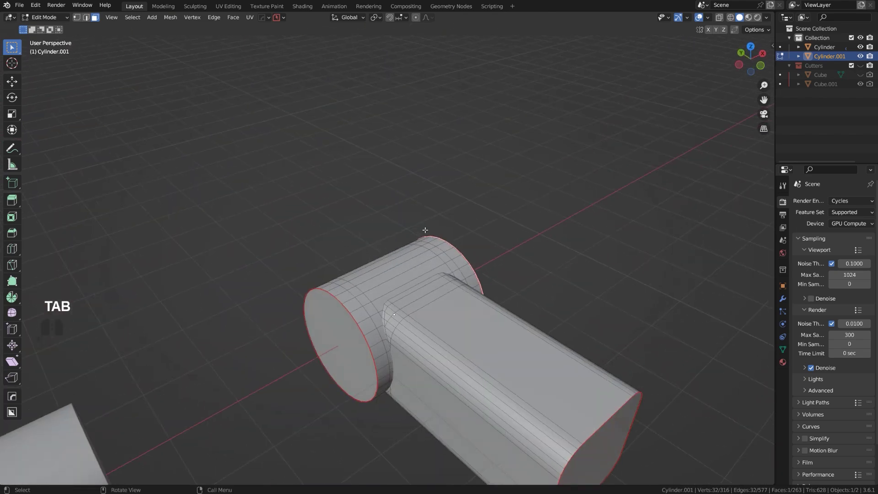
middle_click_drag(339, 331, 443, 241)
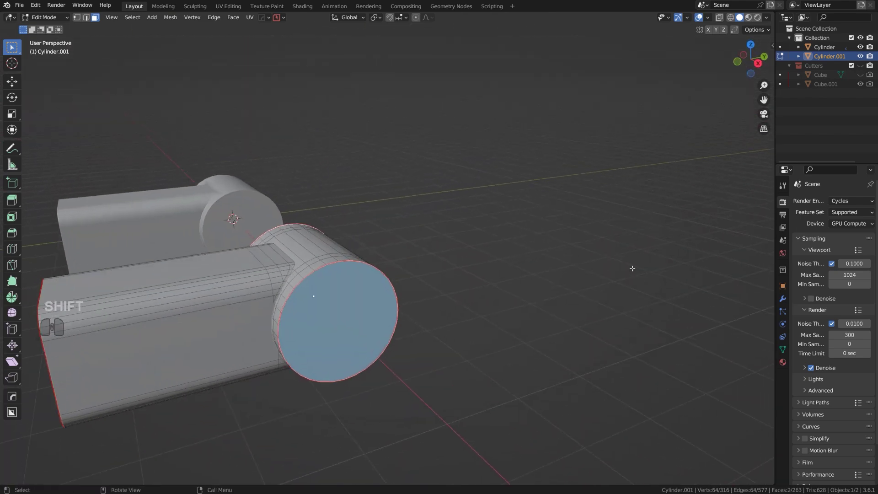
left_click(590, 256)
Step: Sink the two inset end faces into the cylinder with EM_Macro, using an Entrench depth of about 0.285
middle_click_drag(557, 213, 527, 275)
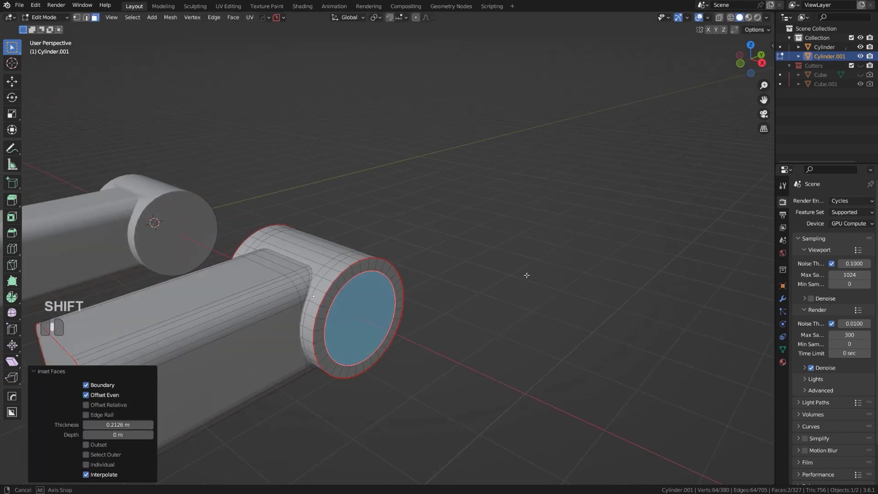
key("alt+q")
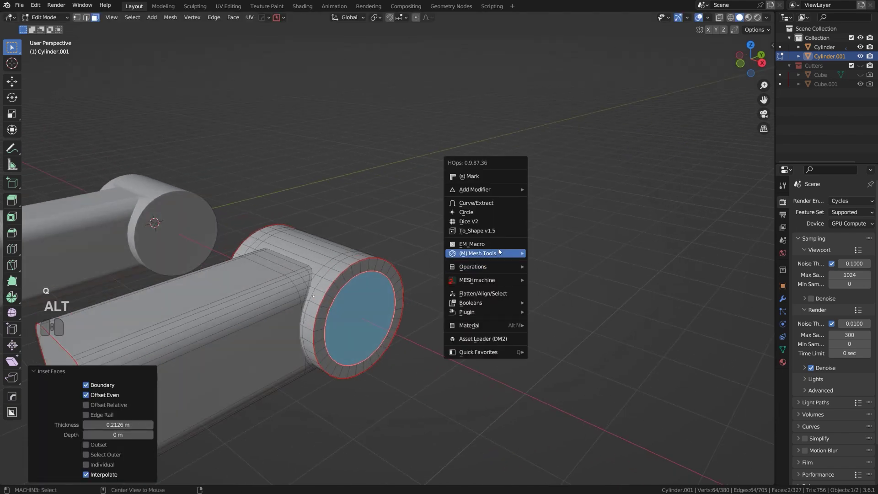
left_click(497, 247)
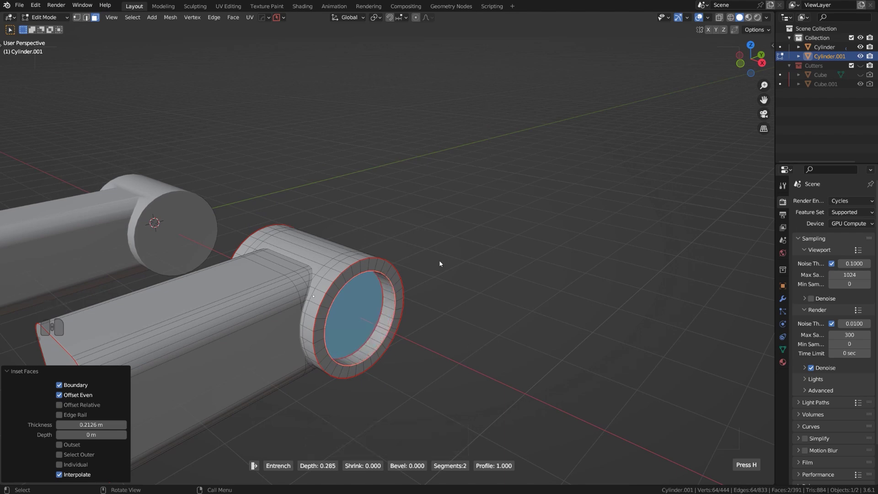
key("Tab")
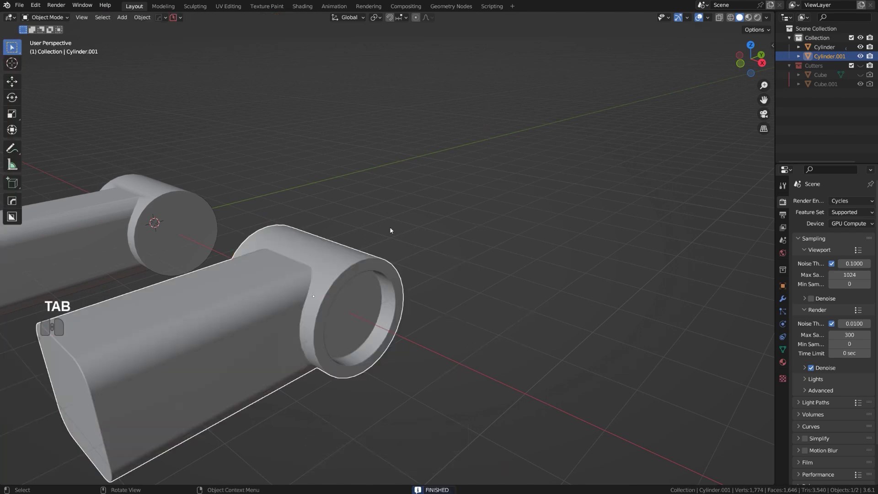
Step: Examine the junction's shading from several angles and the long face bordering the bar's top edge in the mesh
middle_click_drag(390, 231, 396, 256)
middle_click_drag(327, 253, 511, 230, "shift")
scroll(436, 226, "up", 2)
scroll(425, 255, "up", 4)
middle_click_drag(426, 260, 425, 282)
key("Tab")
left_click(409, 196)
middle_click_drag(446, 217, 390, 240, "shift")
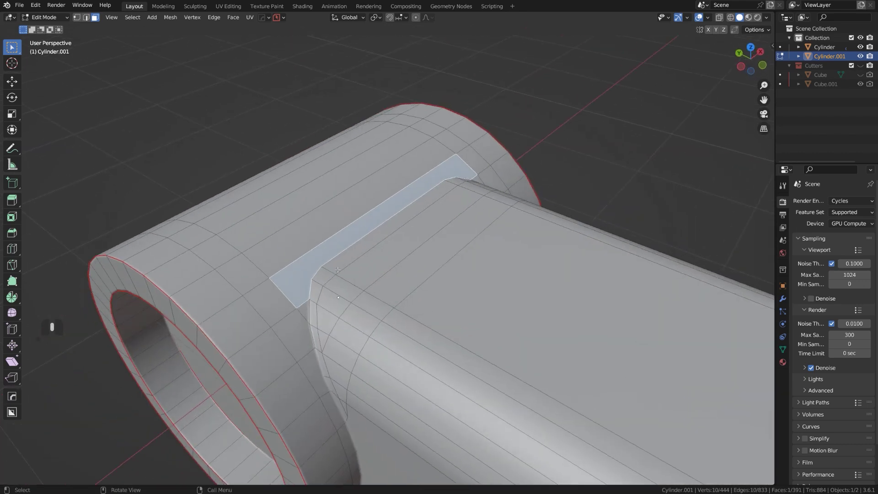
middle_click_drag(338, 270, 422, 270)
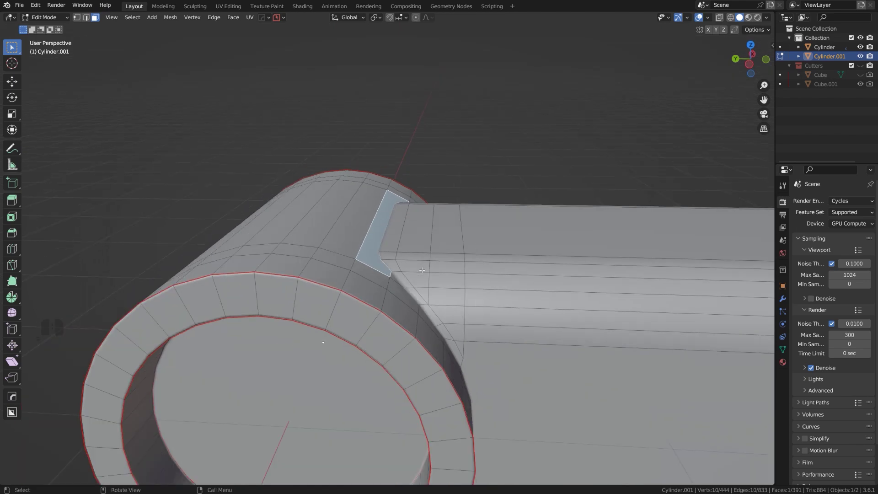
key("Tab")
scroll(471, 210, "down", 4)
middle_click_drag(489, 226, 376, 268)
middle_click_drag(376, 267, 391, 230, "shift")
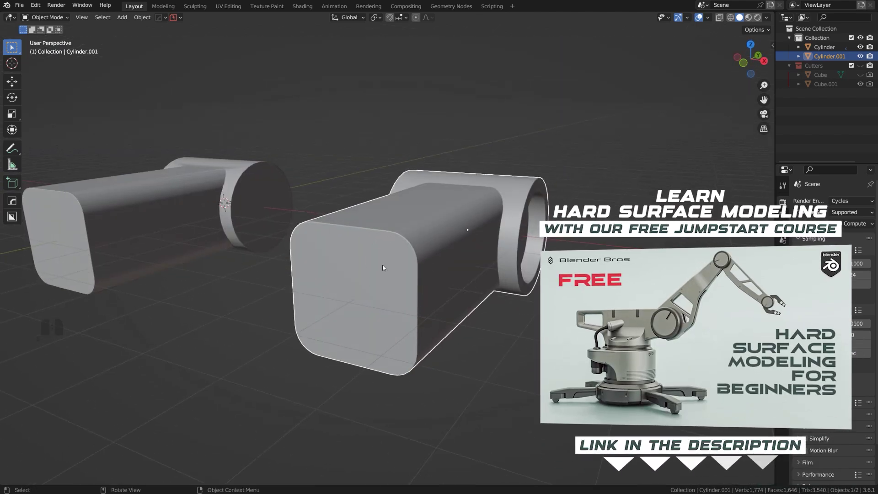
Step: Inset the bar's end face by about 0.17 m and extrude it inward as a tapered recess scaled to about 0.746
key("Tab")
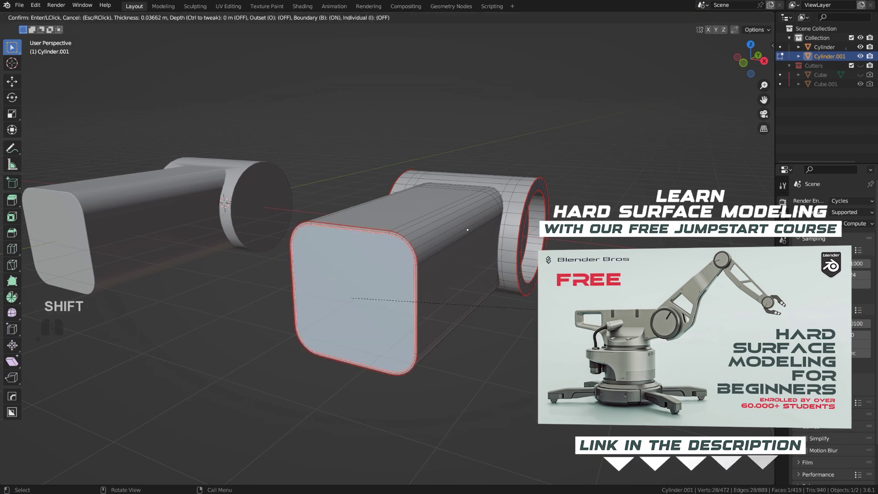
left_click(505, 298)
key("e")
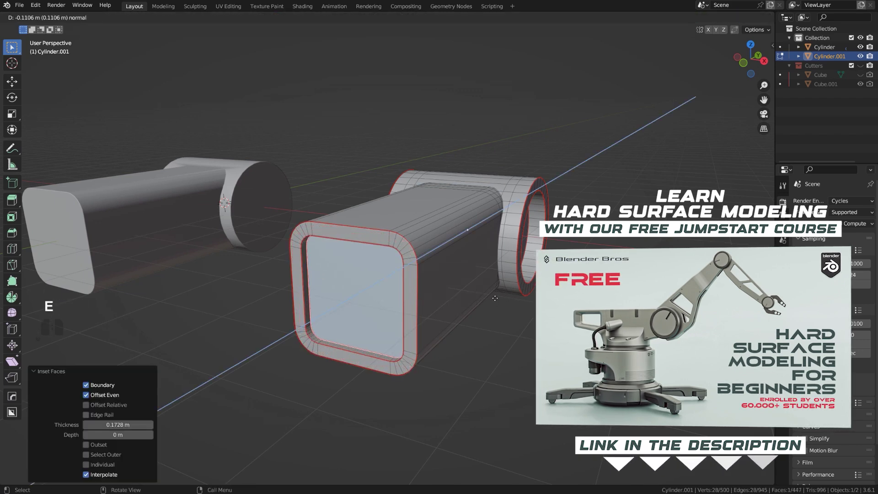
left_click(507, 290)
key("s")
left_click(470, 293)
Step: Inset the back face of the bar's recess slightly and extrude the smaller inner face
scroll(455, 299, "down", 1)
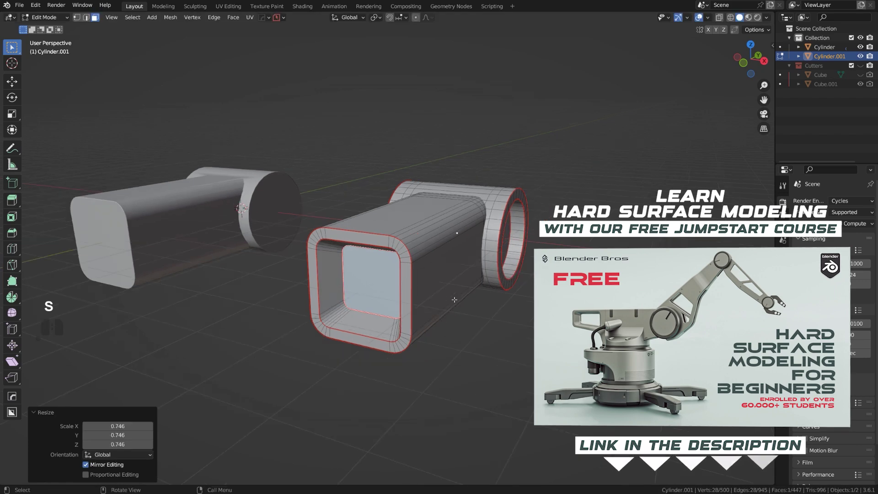
middle_click_drag(454, 300, 471, 296)
key("i")
left_click(429, 344)
middle_click_drag(437, 340, 476, 267)
key("Tab")
key("Tab")
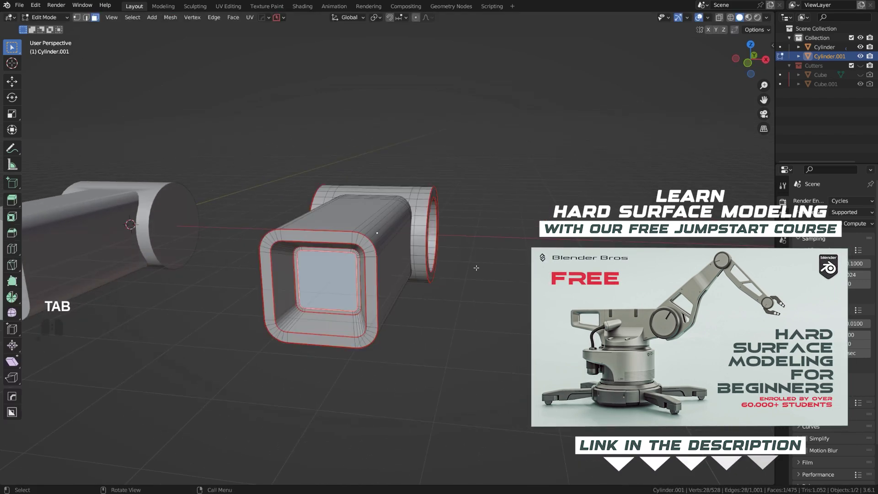
left_click(523, 254)
key("Tab")
middle_click_drag(486, 260, 415, 285)
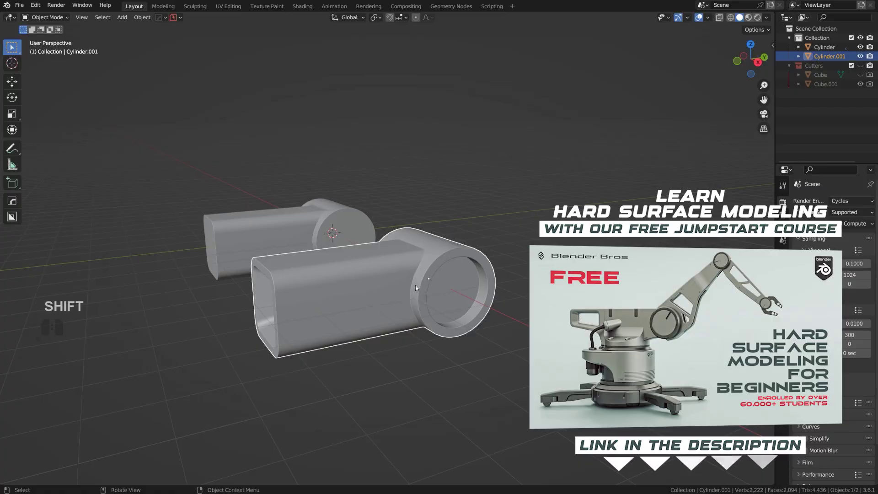